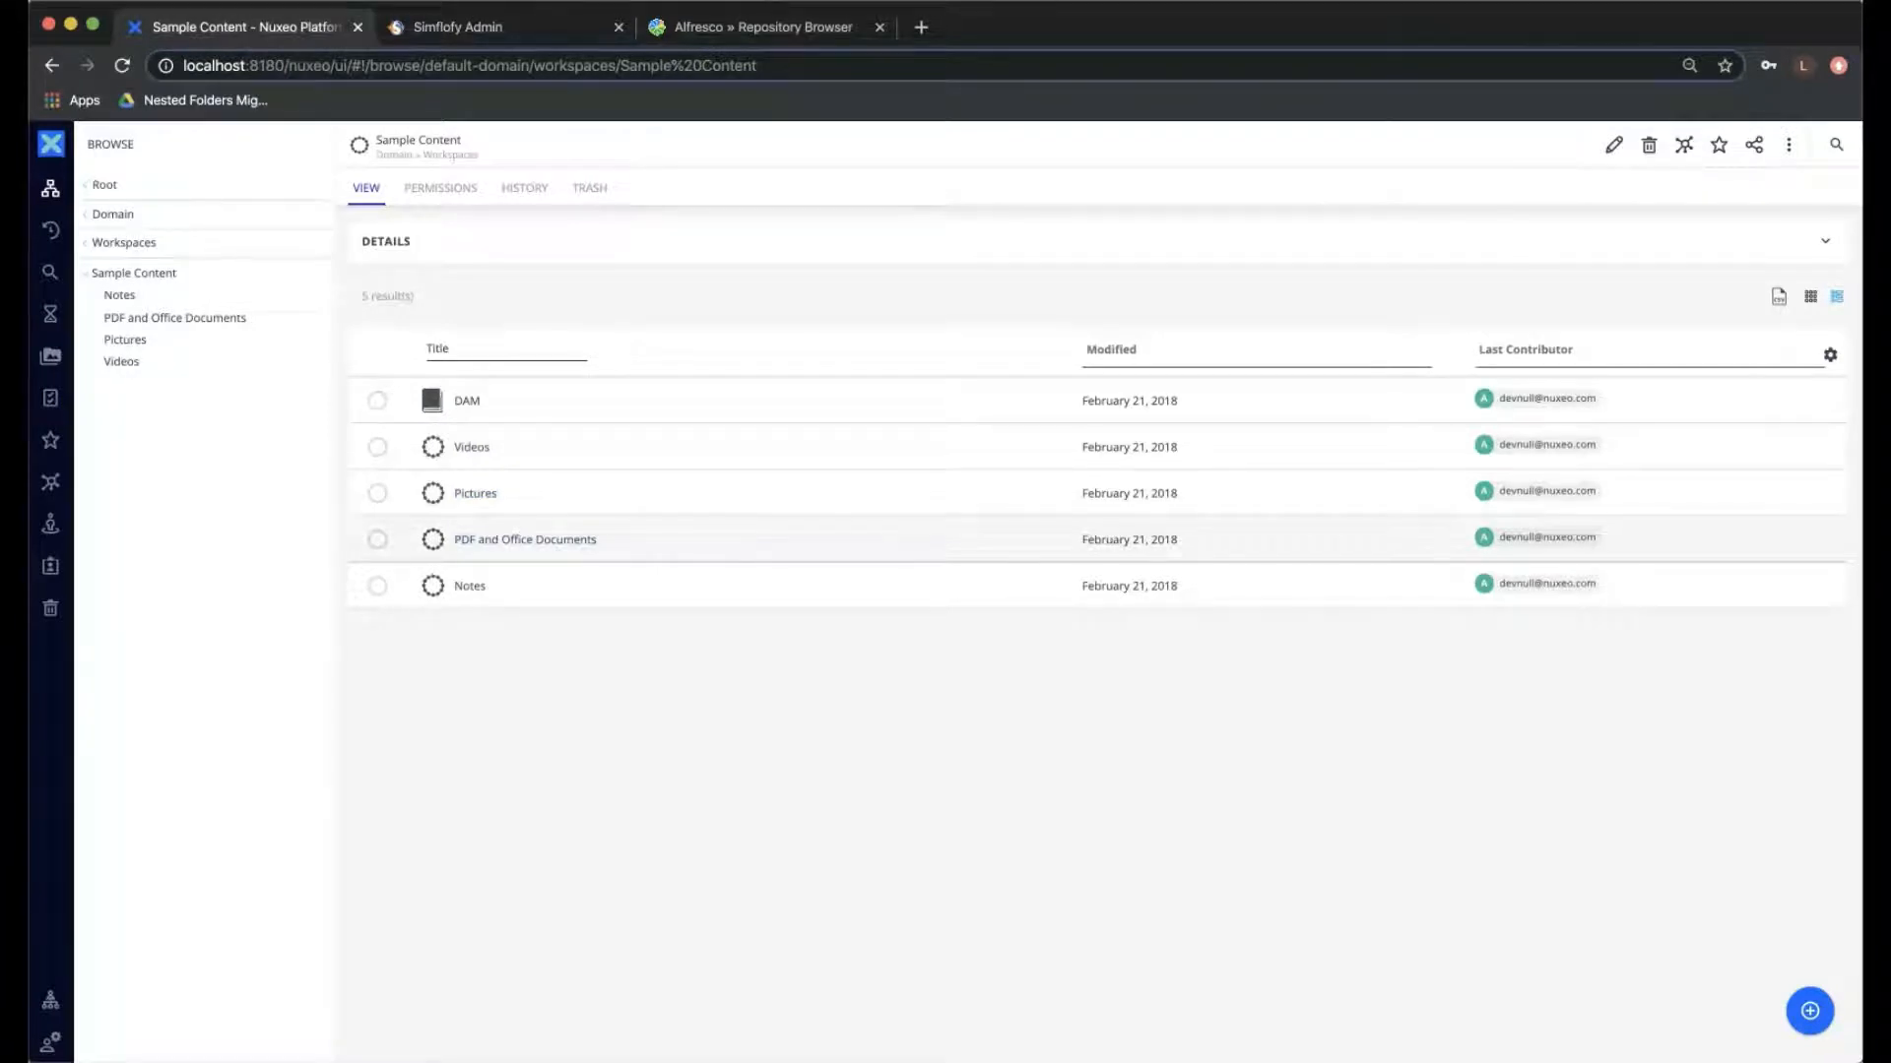
- Switch to Simflofy Admin, open the Nuxeo Alfresco MIP Demo job for editing and set its type to Simple Migration
left_click(541, 28)
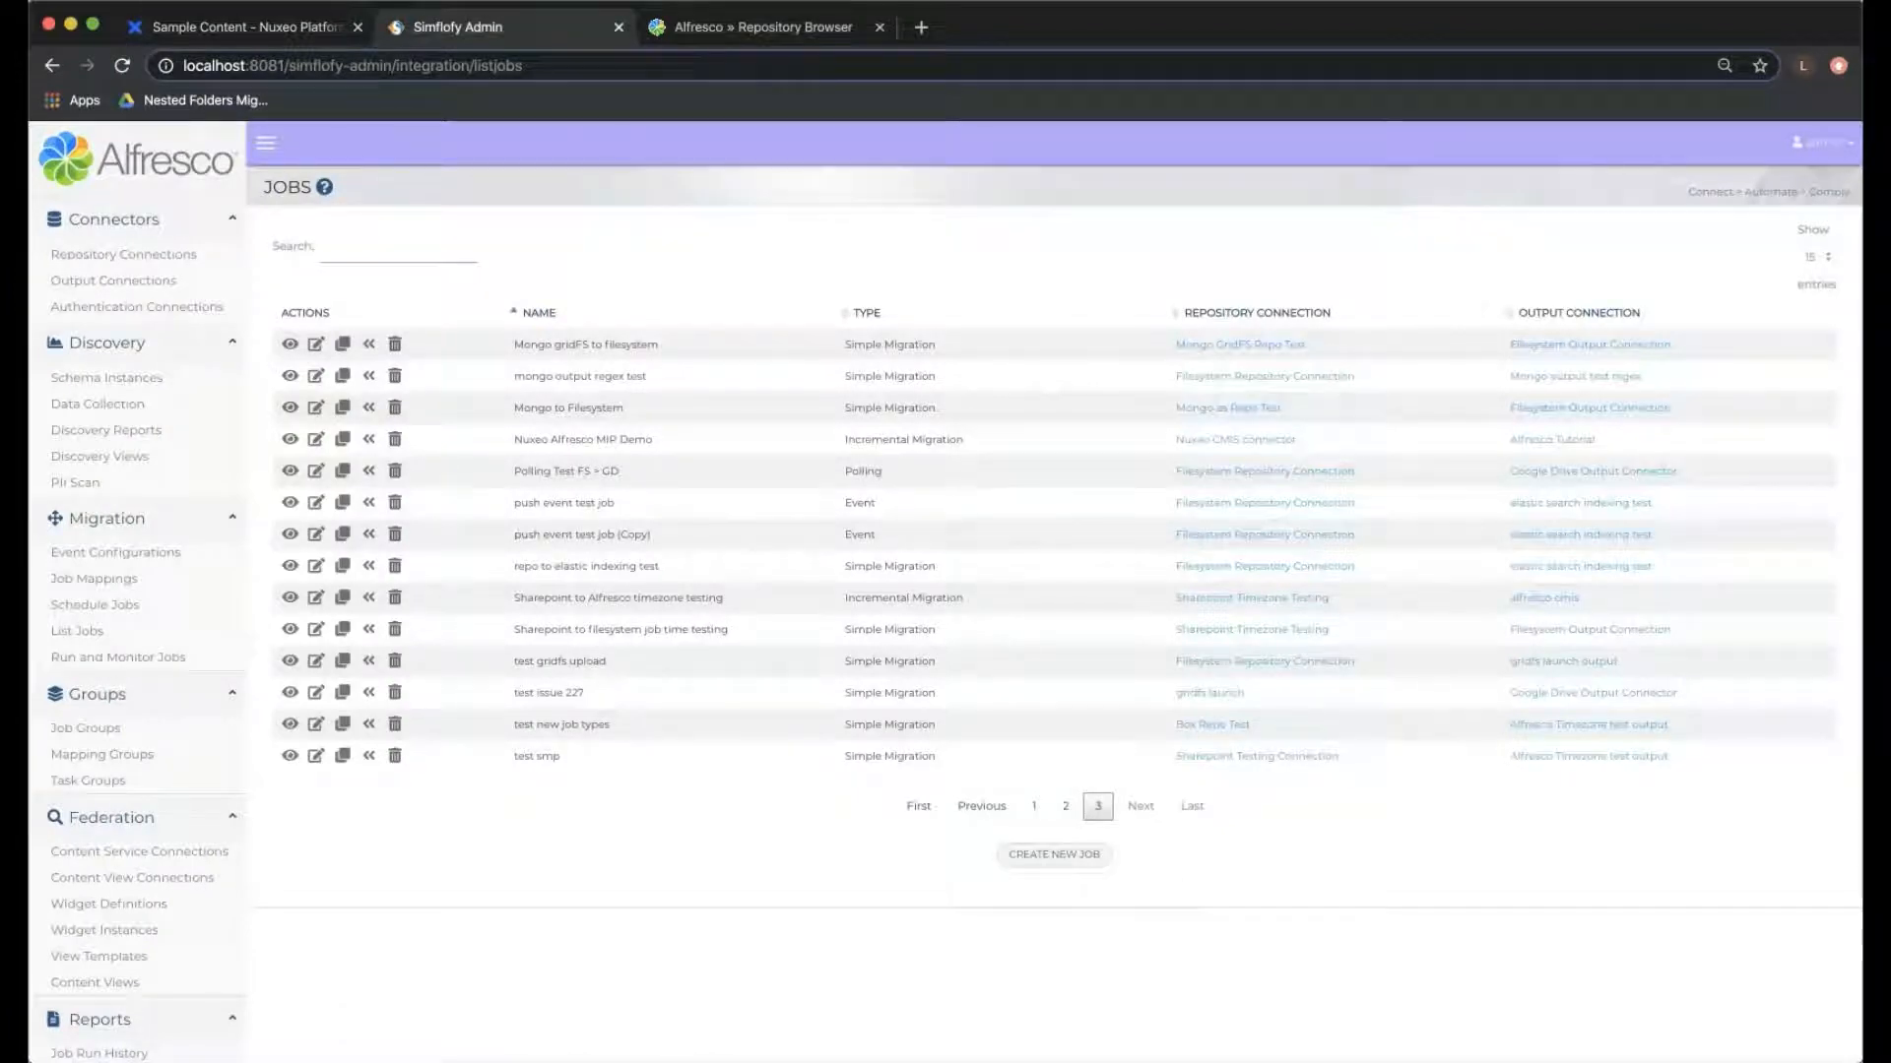
left_click(315, 439)
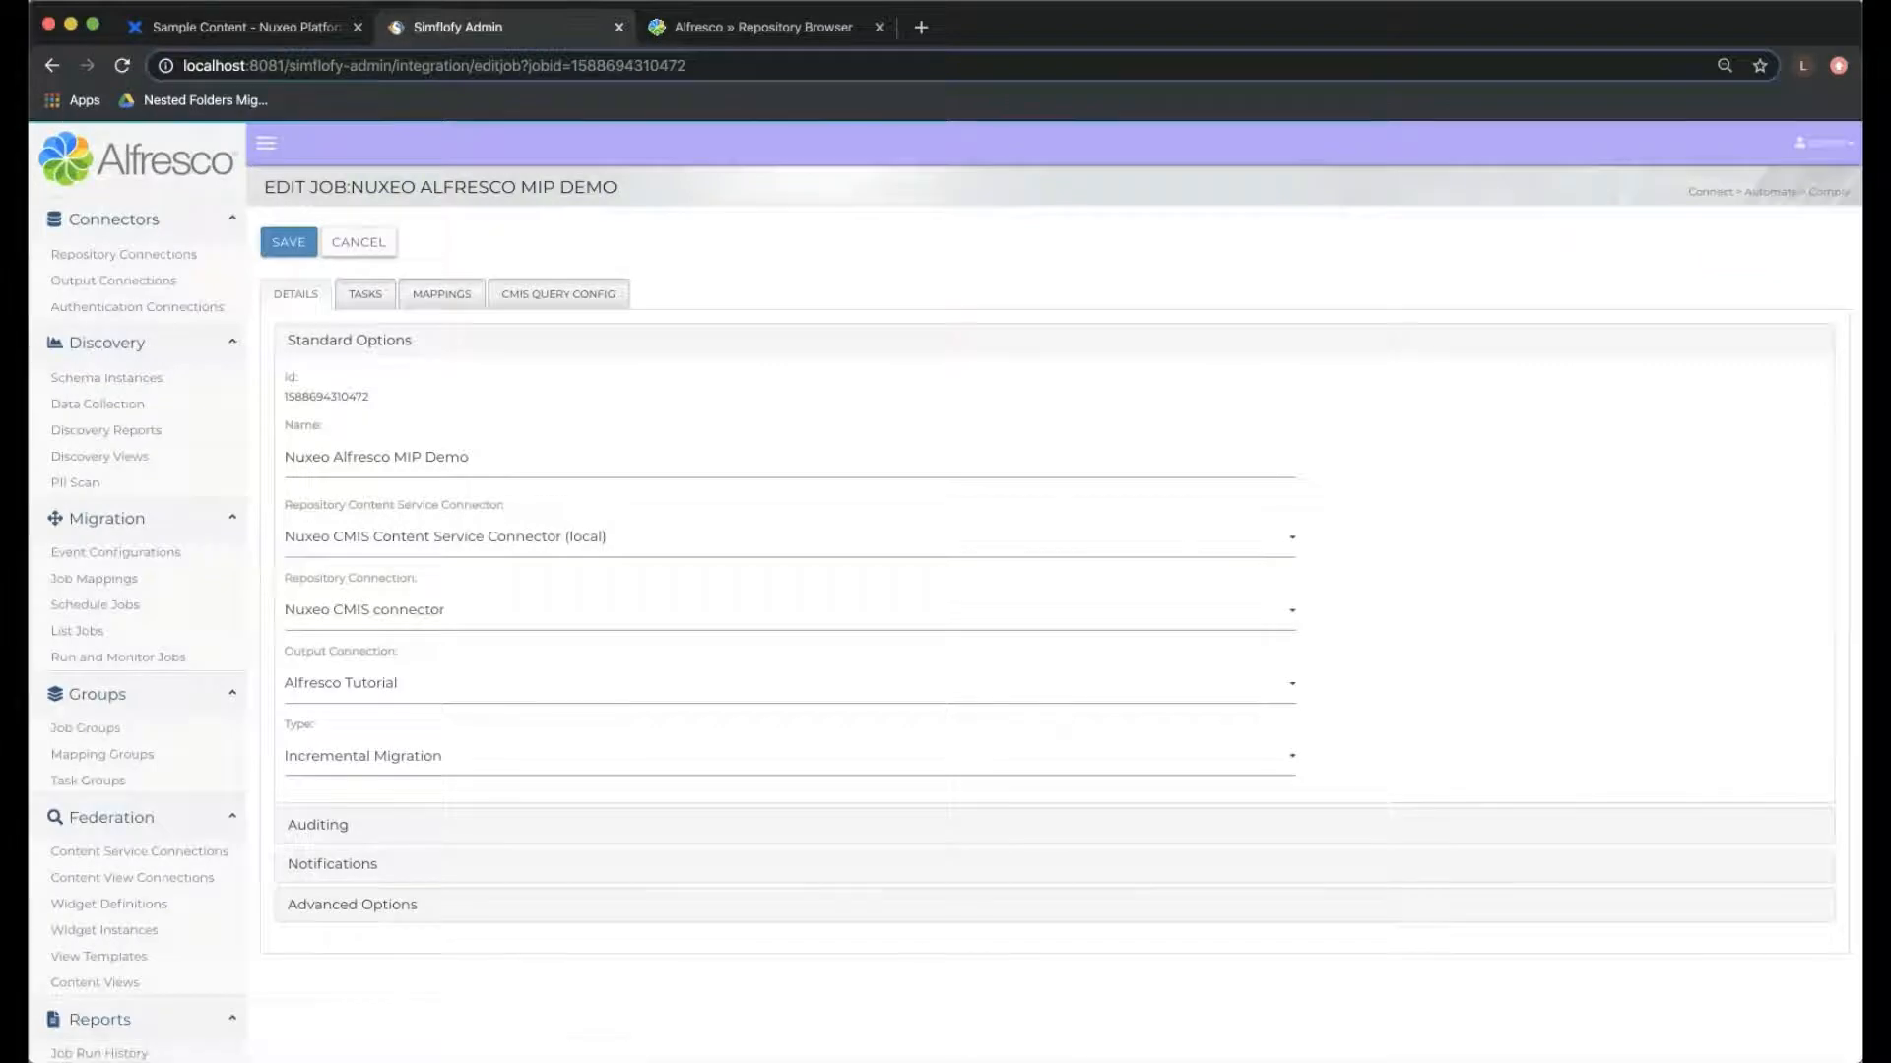
scroll(945, 591, "down", 1)
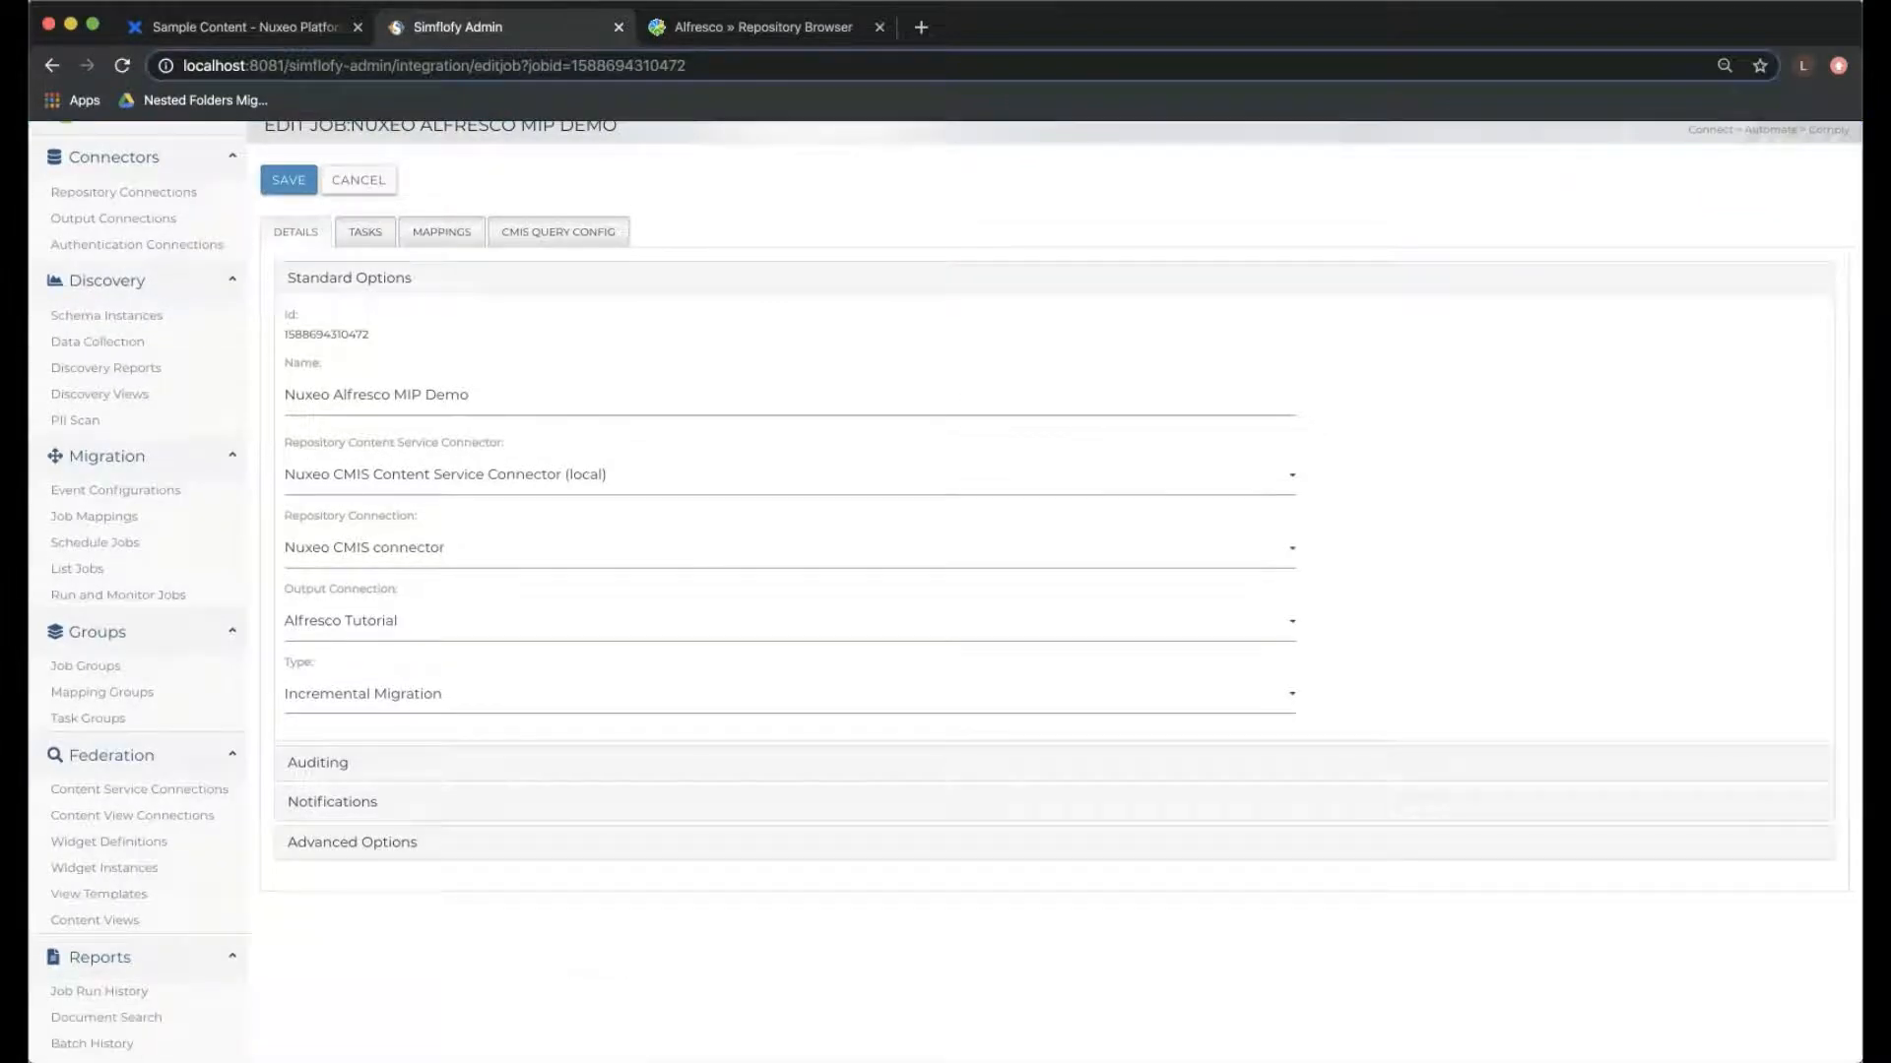
scroll(945, 591, "down", 1)
scroll(946, 591, "up", 2)
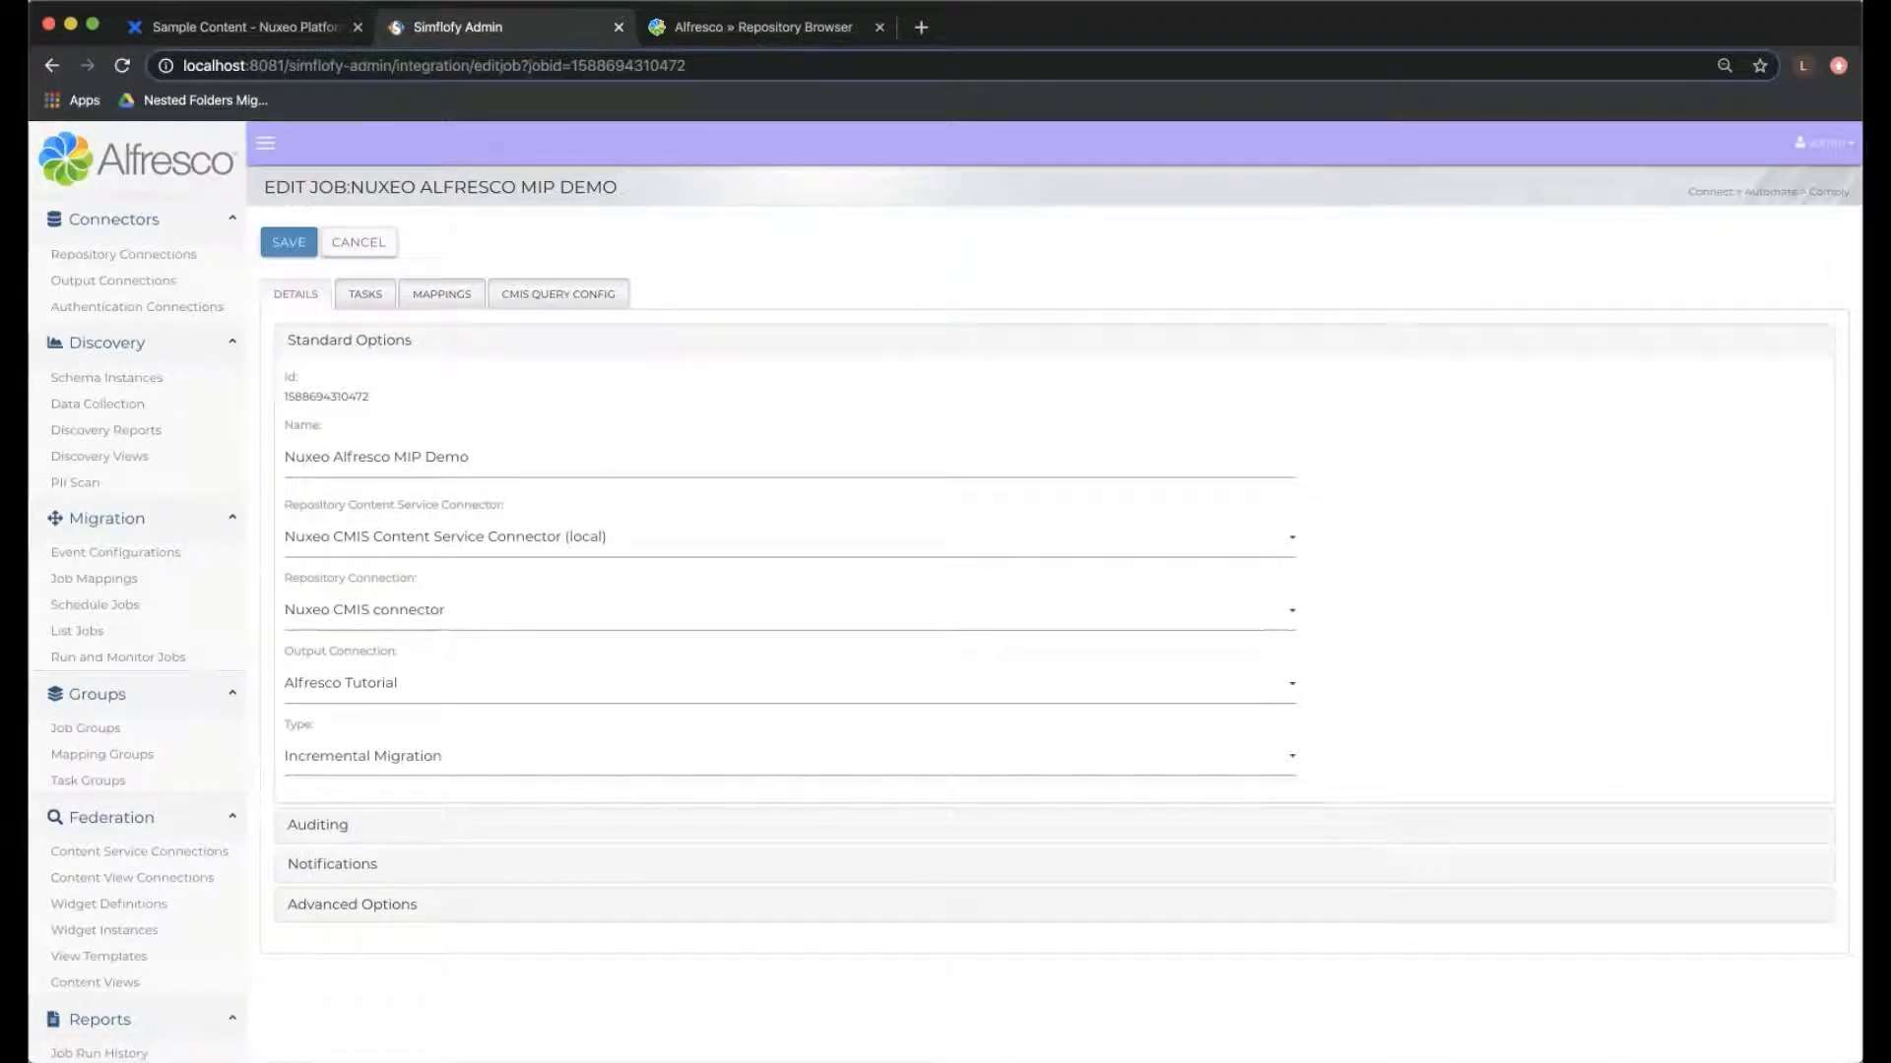
left_click(790, 757)
left_click(790, 757)
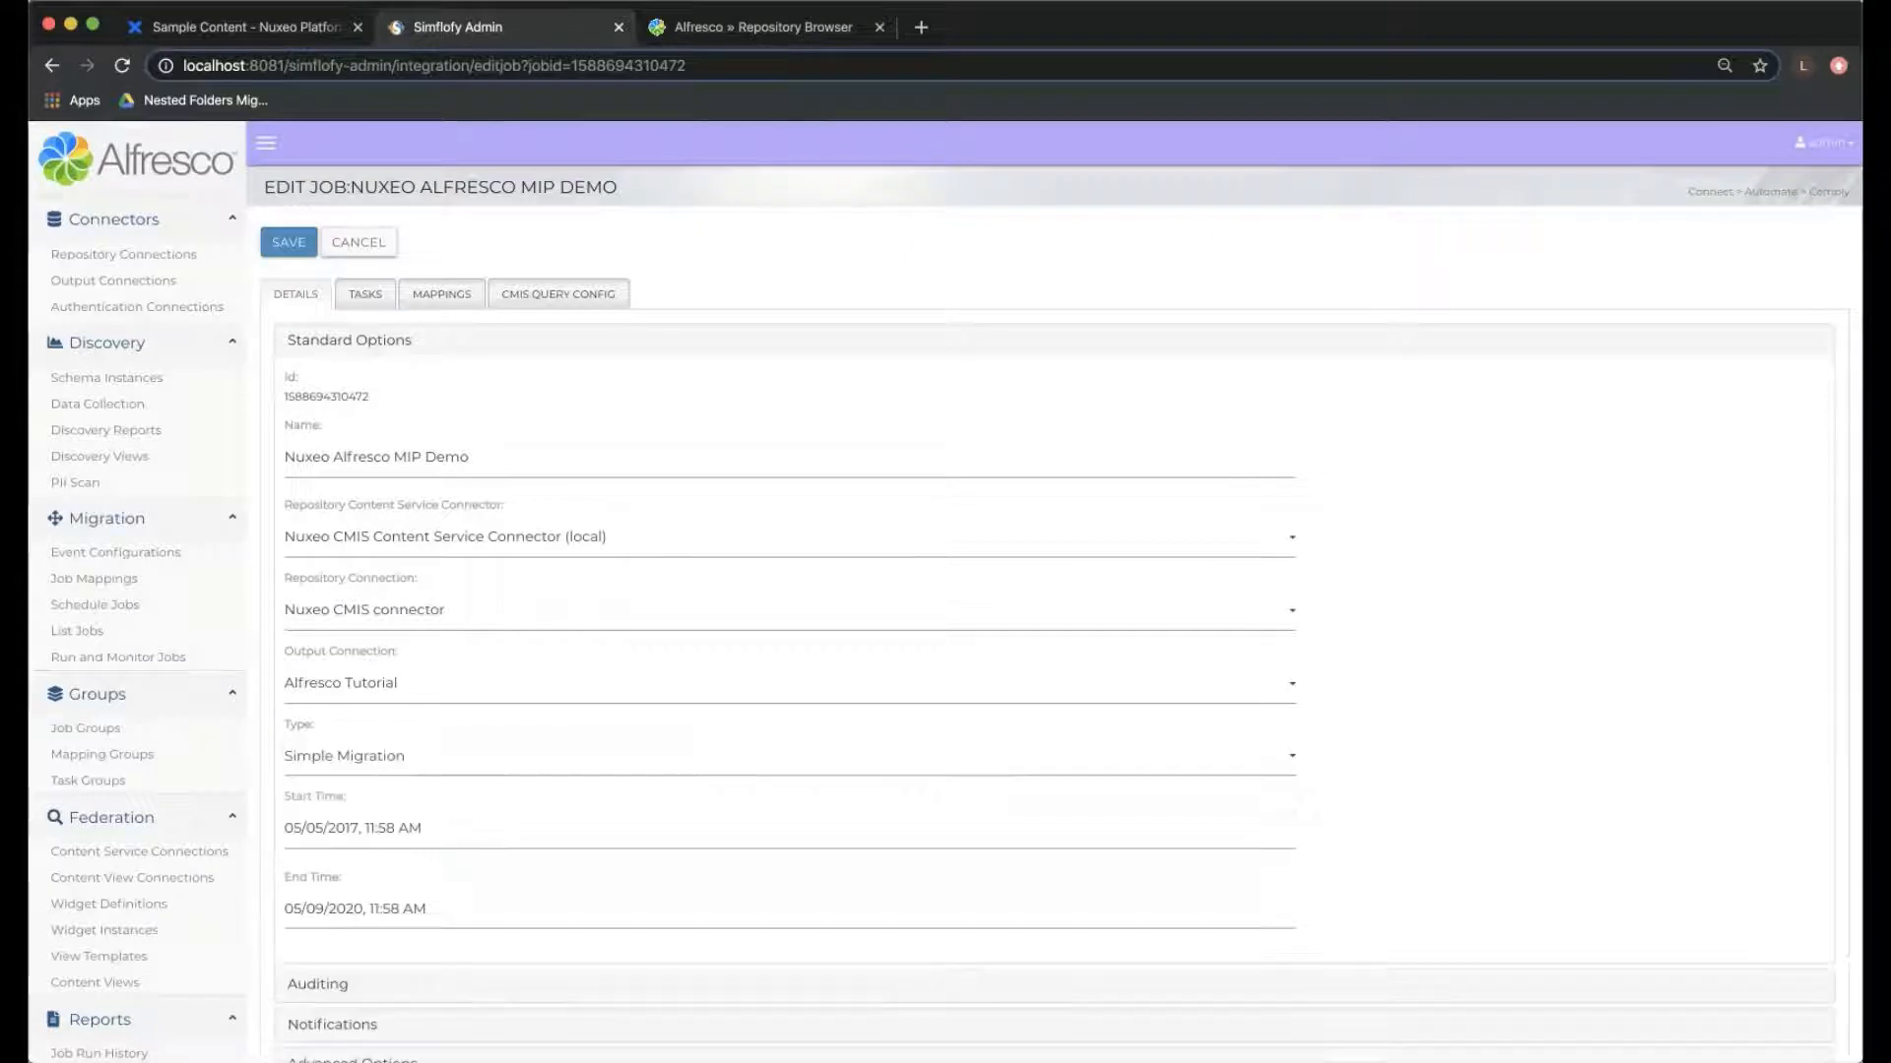
- Examine the job's start and end times and expand its advanced options to review them
scroll(945, 591, "down", 2)
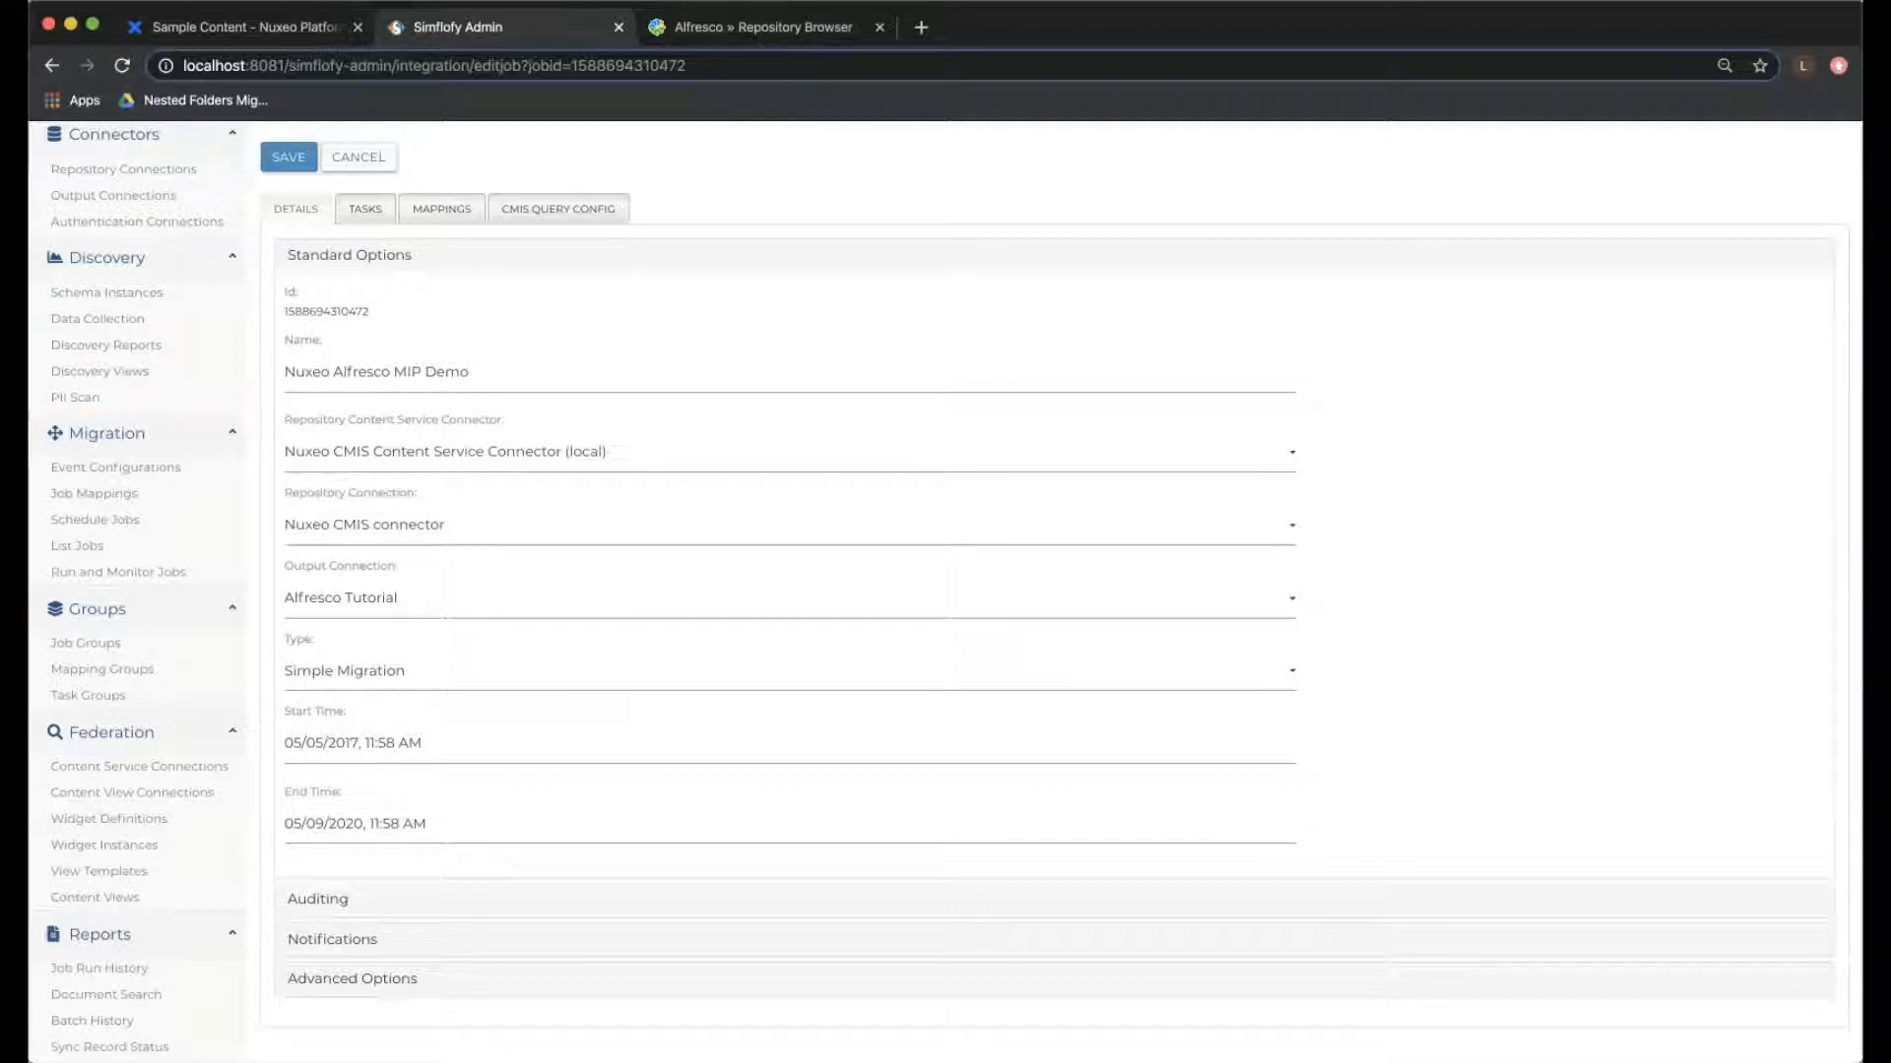
scroll(945, 591, "down", 4)
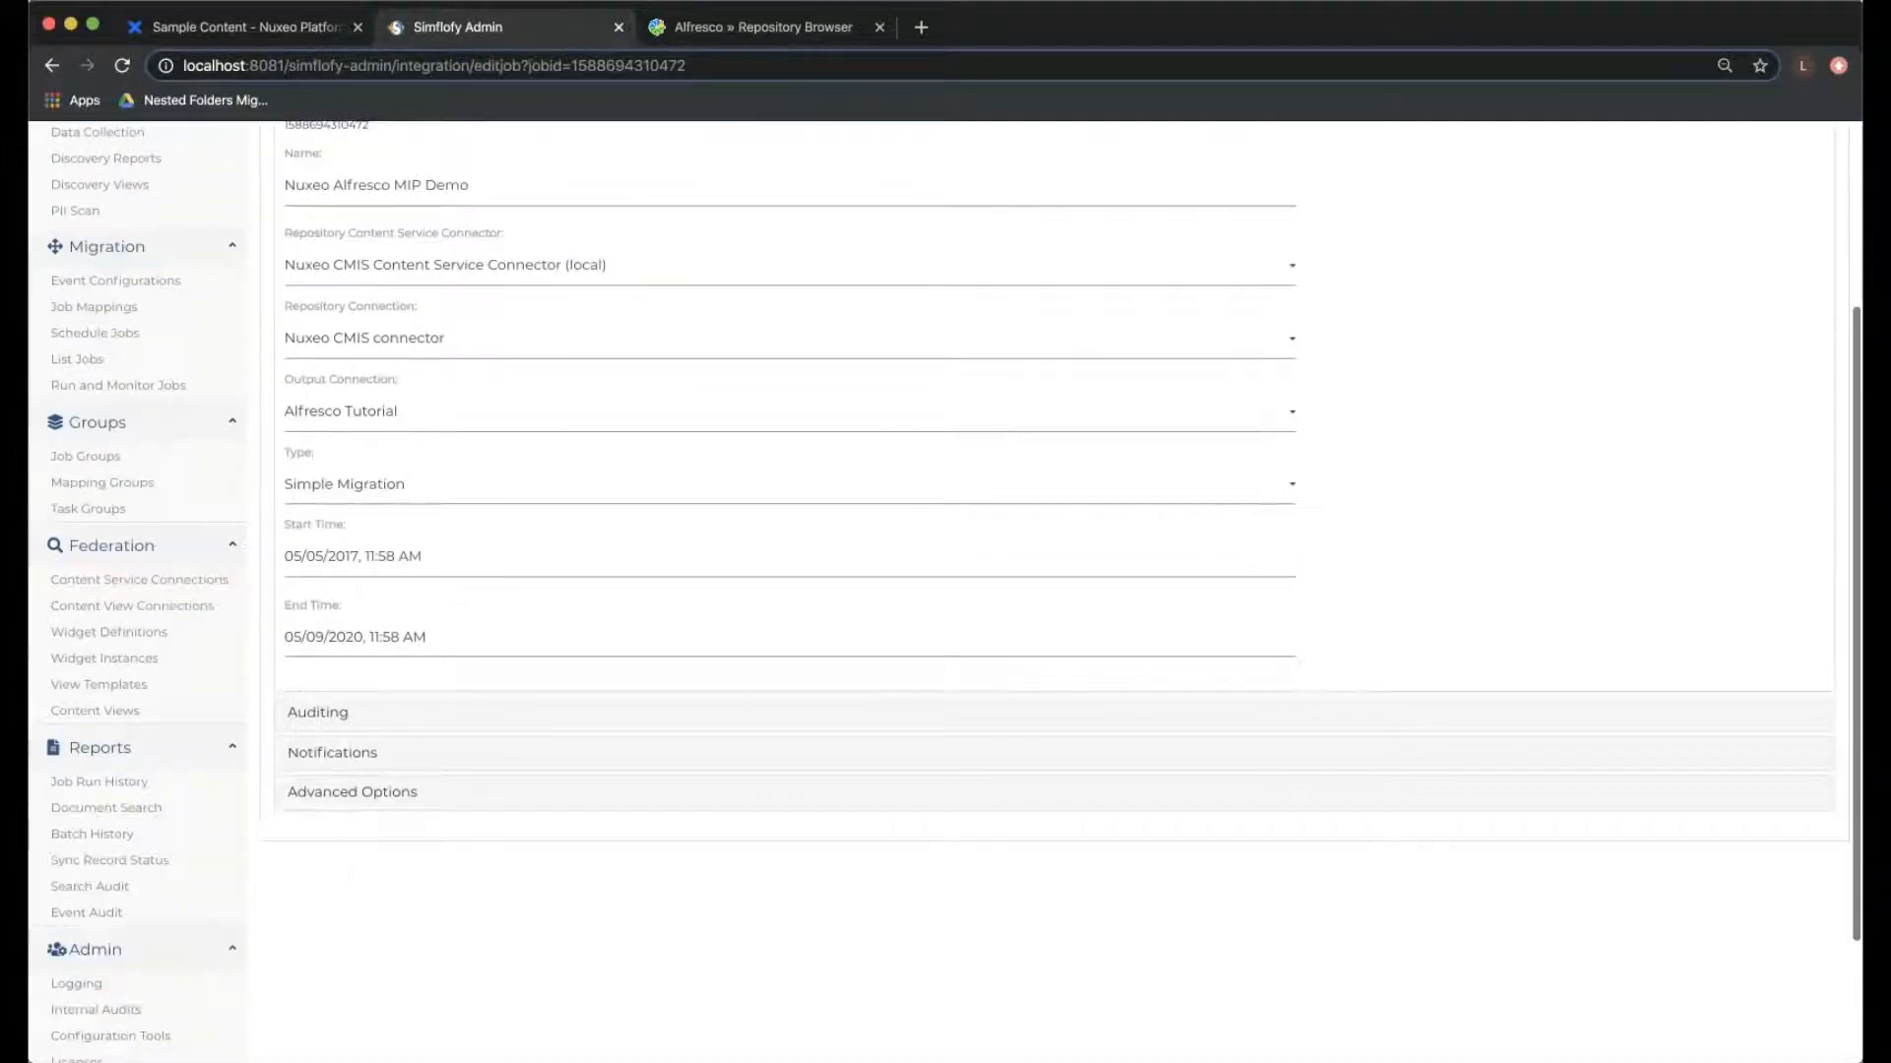
left_click(351, 793)
scroll(351, 793, "down", 6)
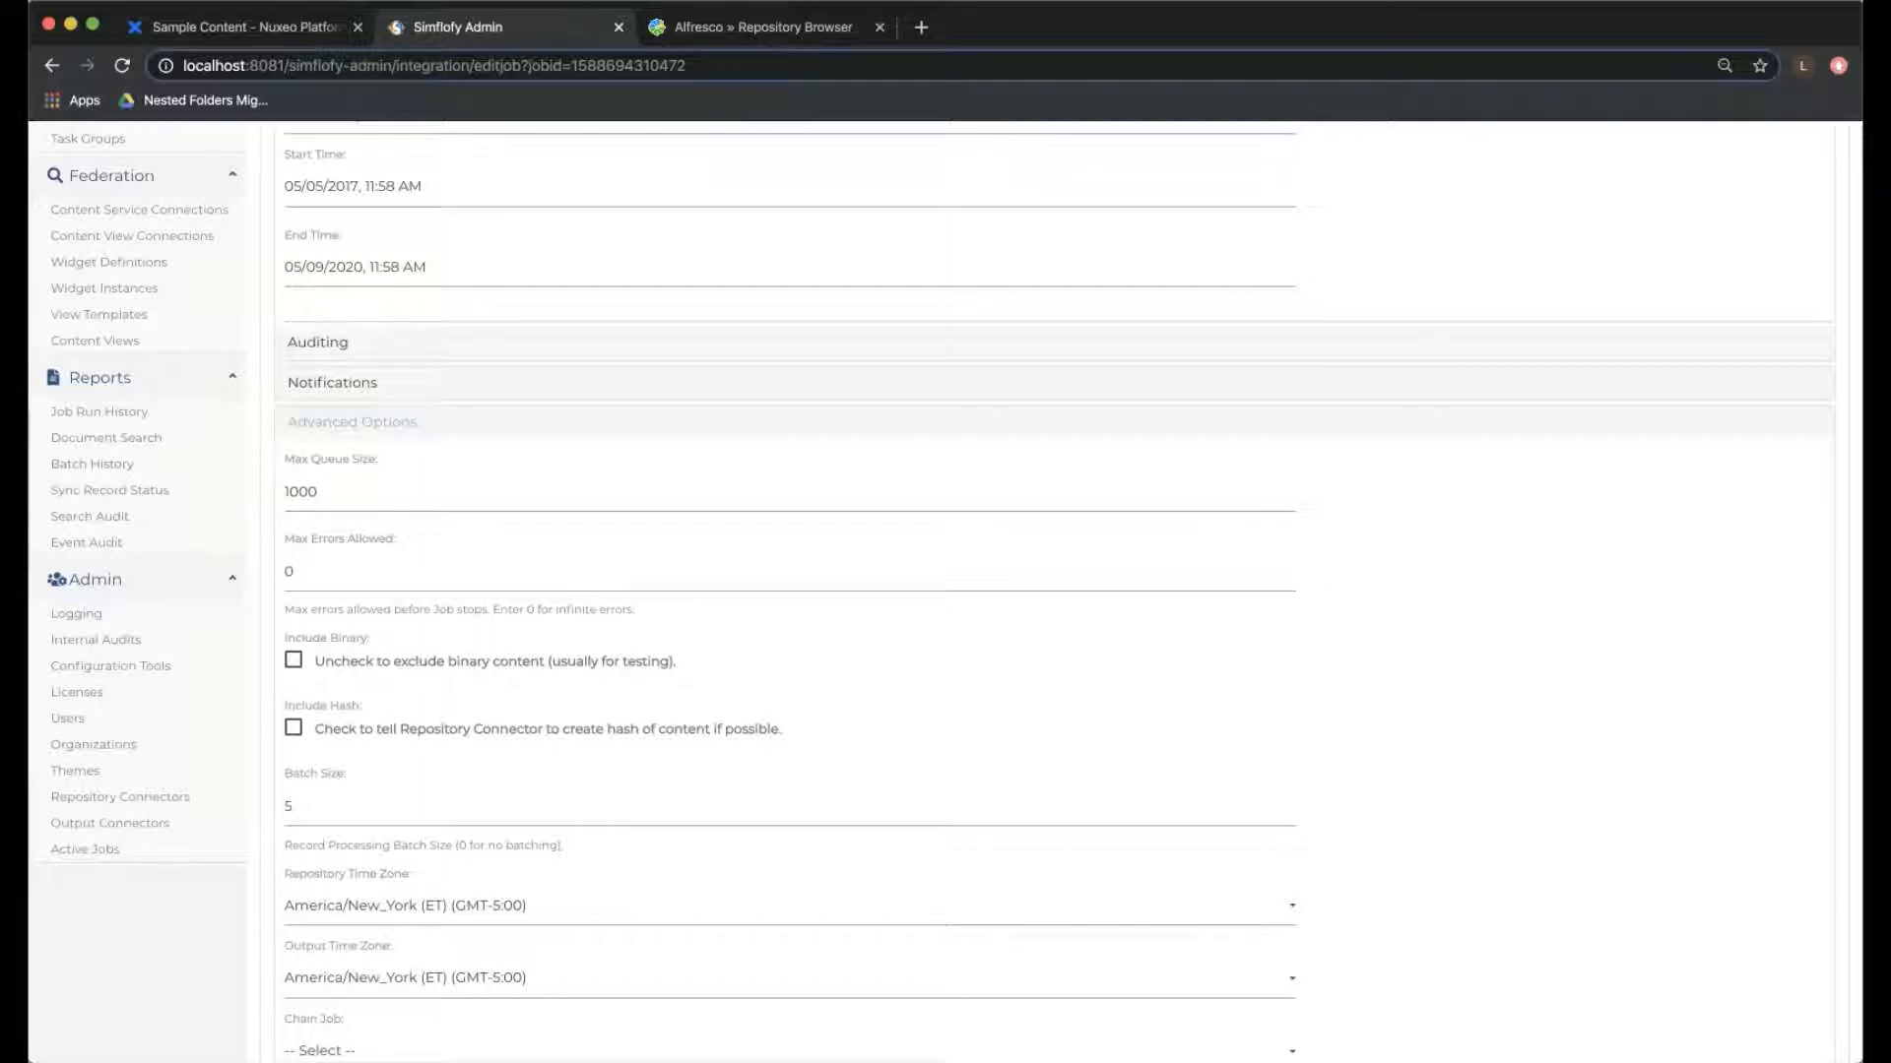
scroll(936, 591, "down", 4)
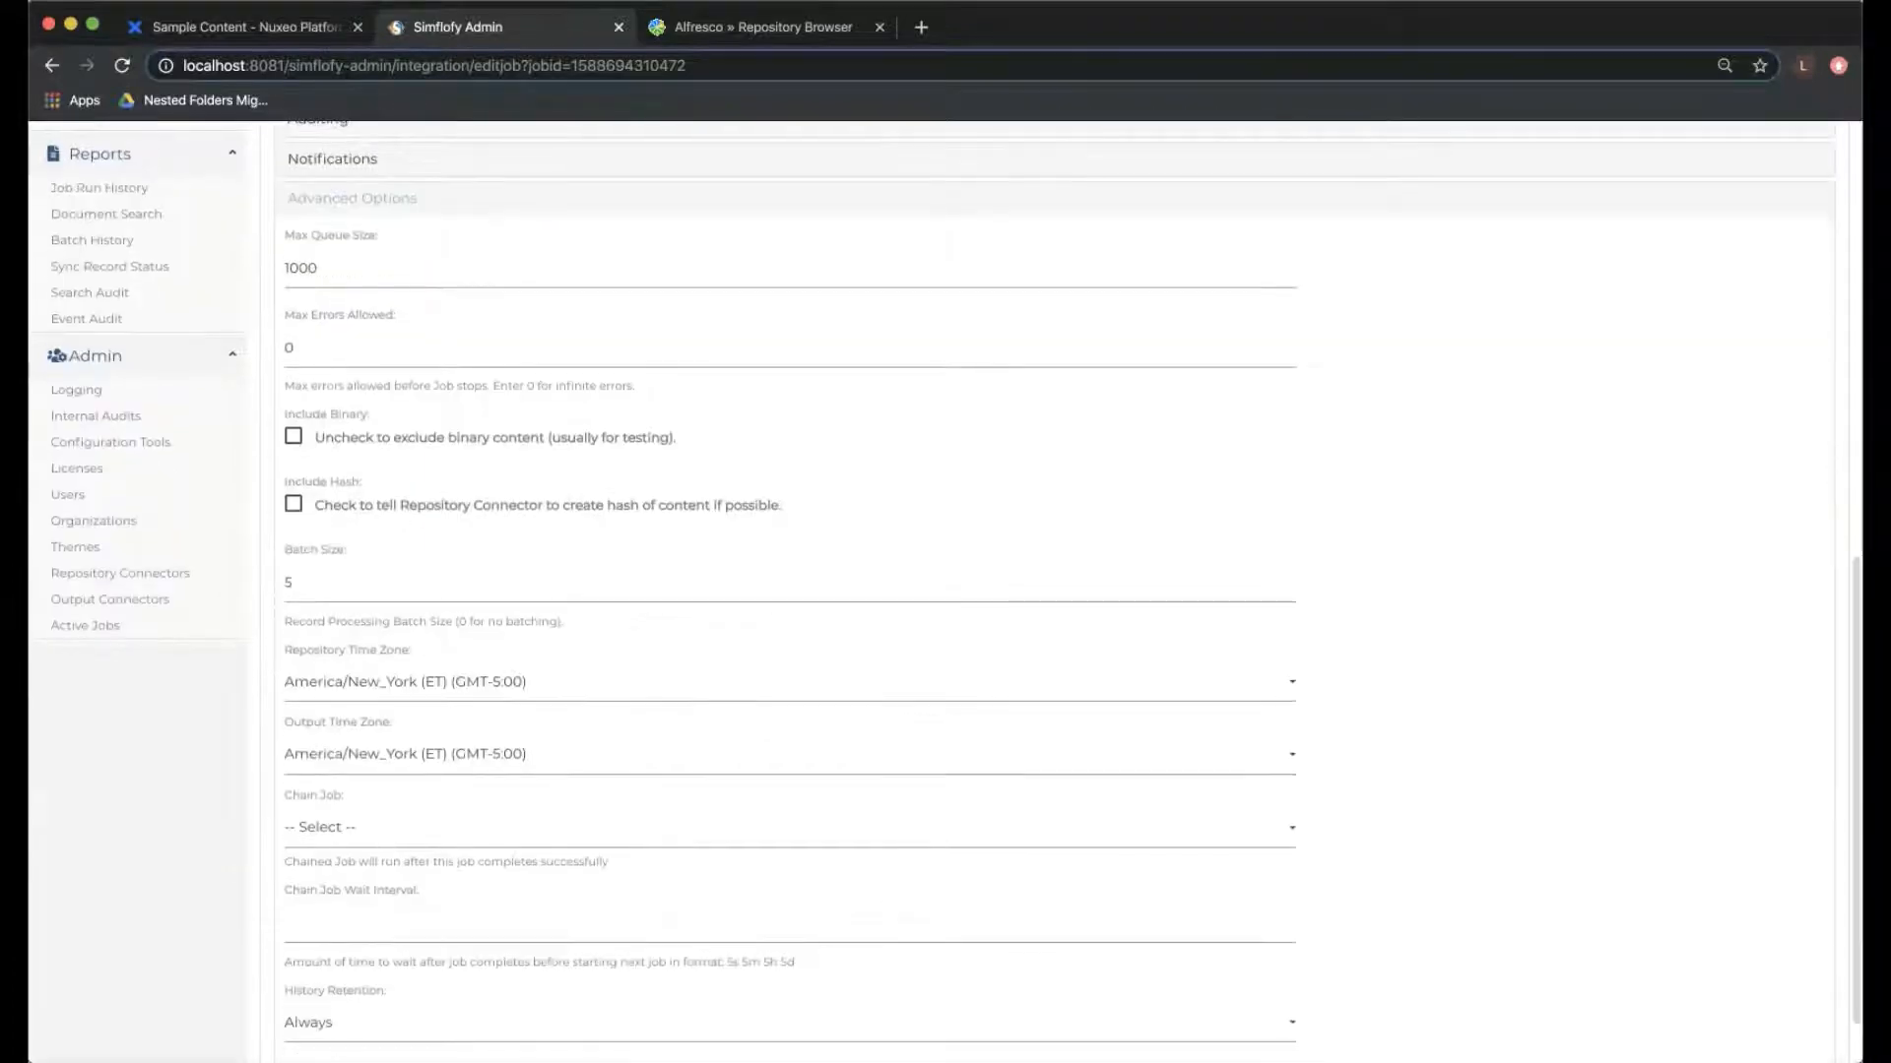
scroll(935, 591, "up", 12)
scroll(935, 591, "up", 2)
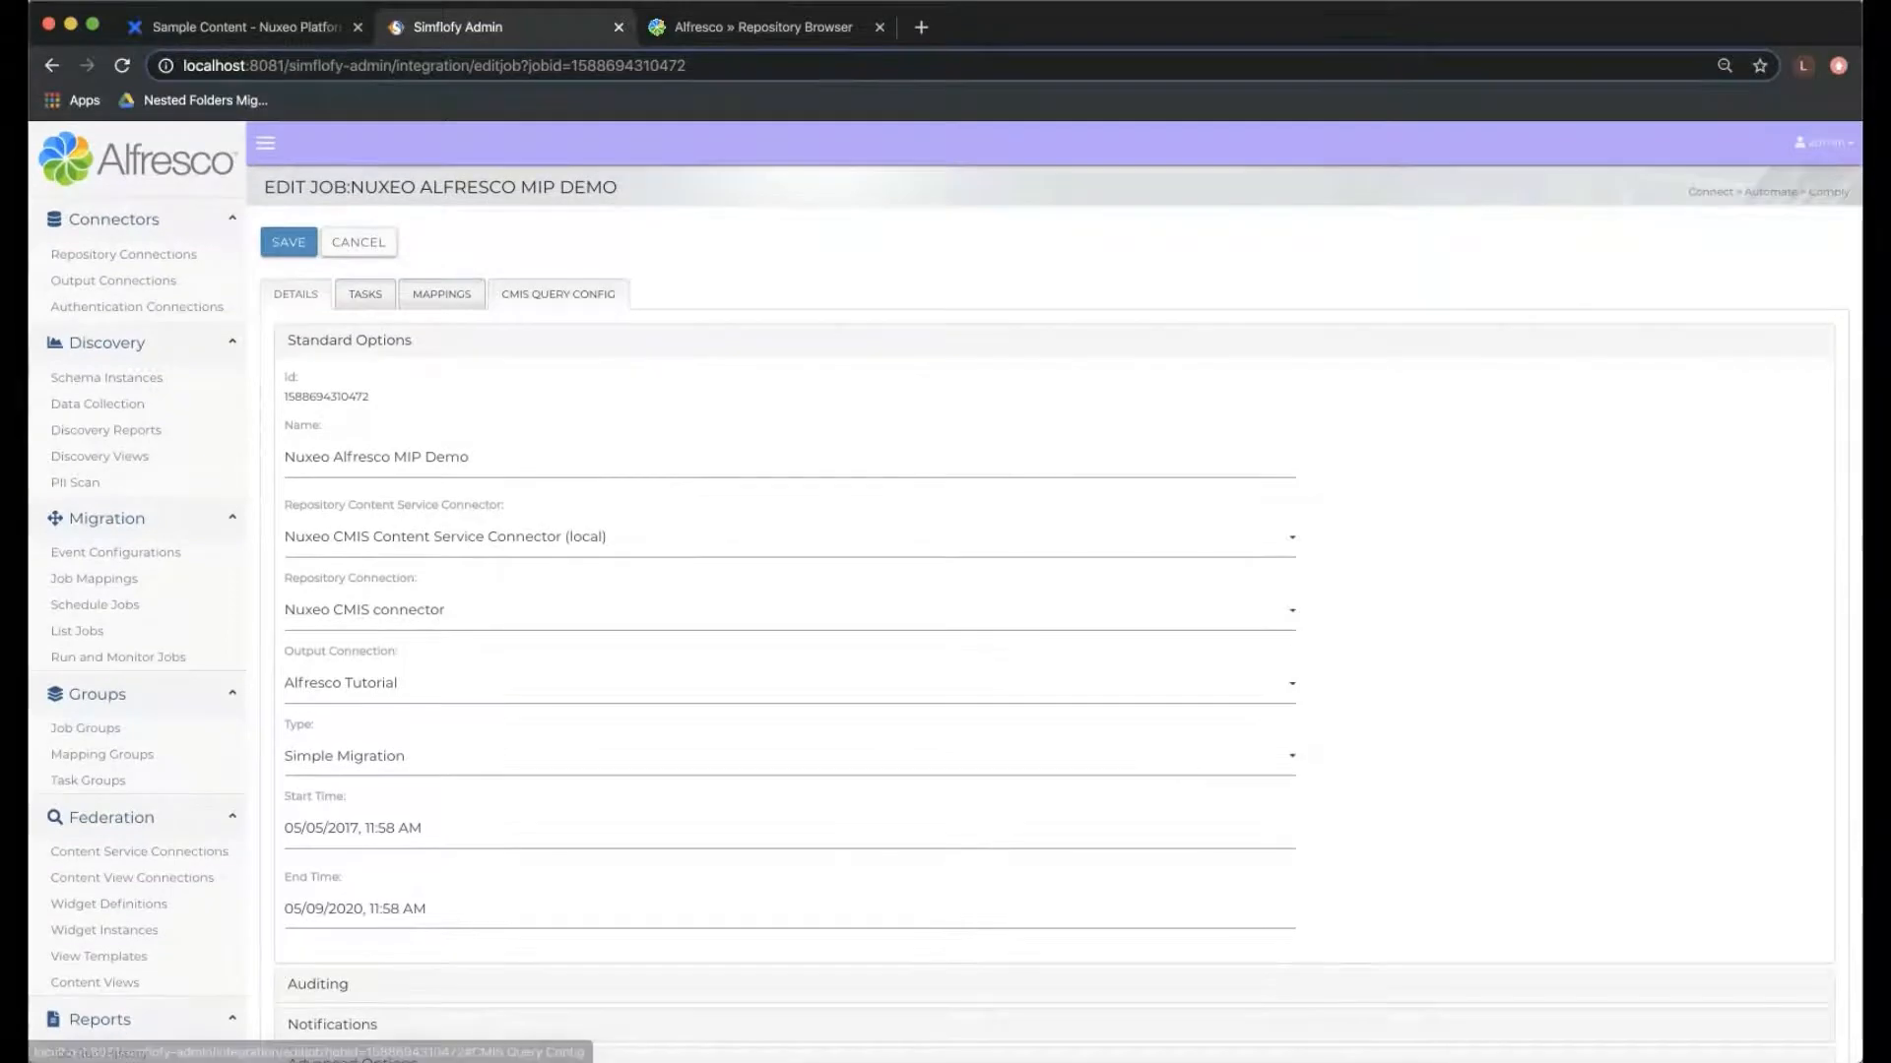
- Check the job's CMIS query configuration and saved mapping, and save the job
left_click(559, 295)
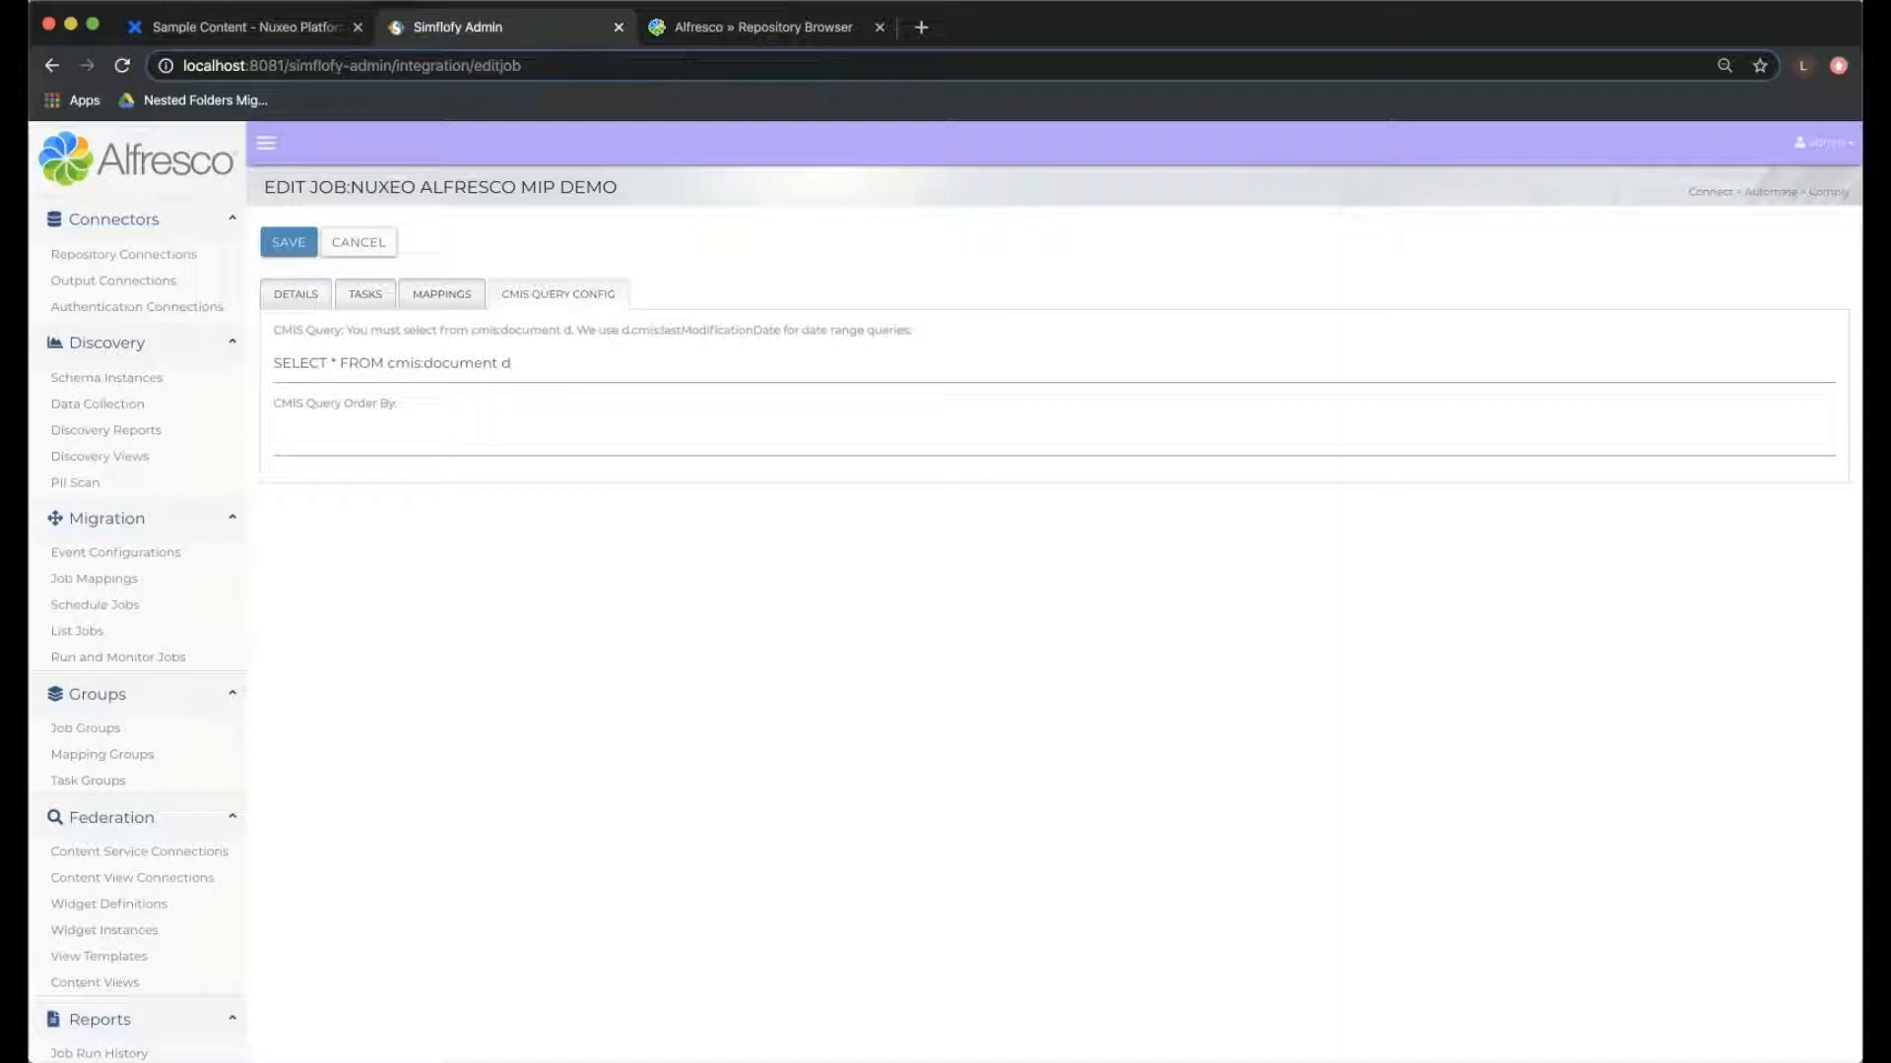
left_click(441, 294)
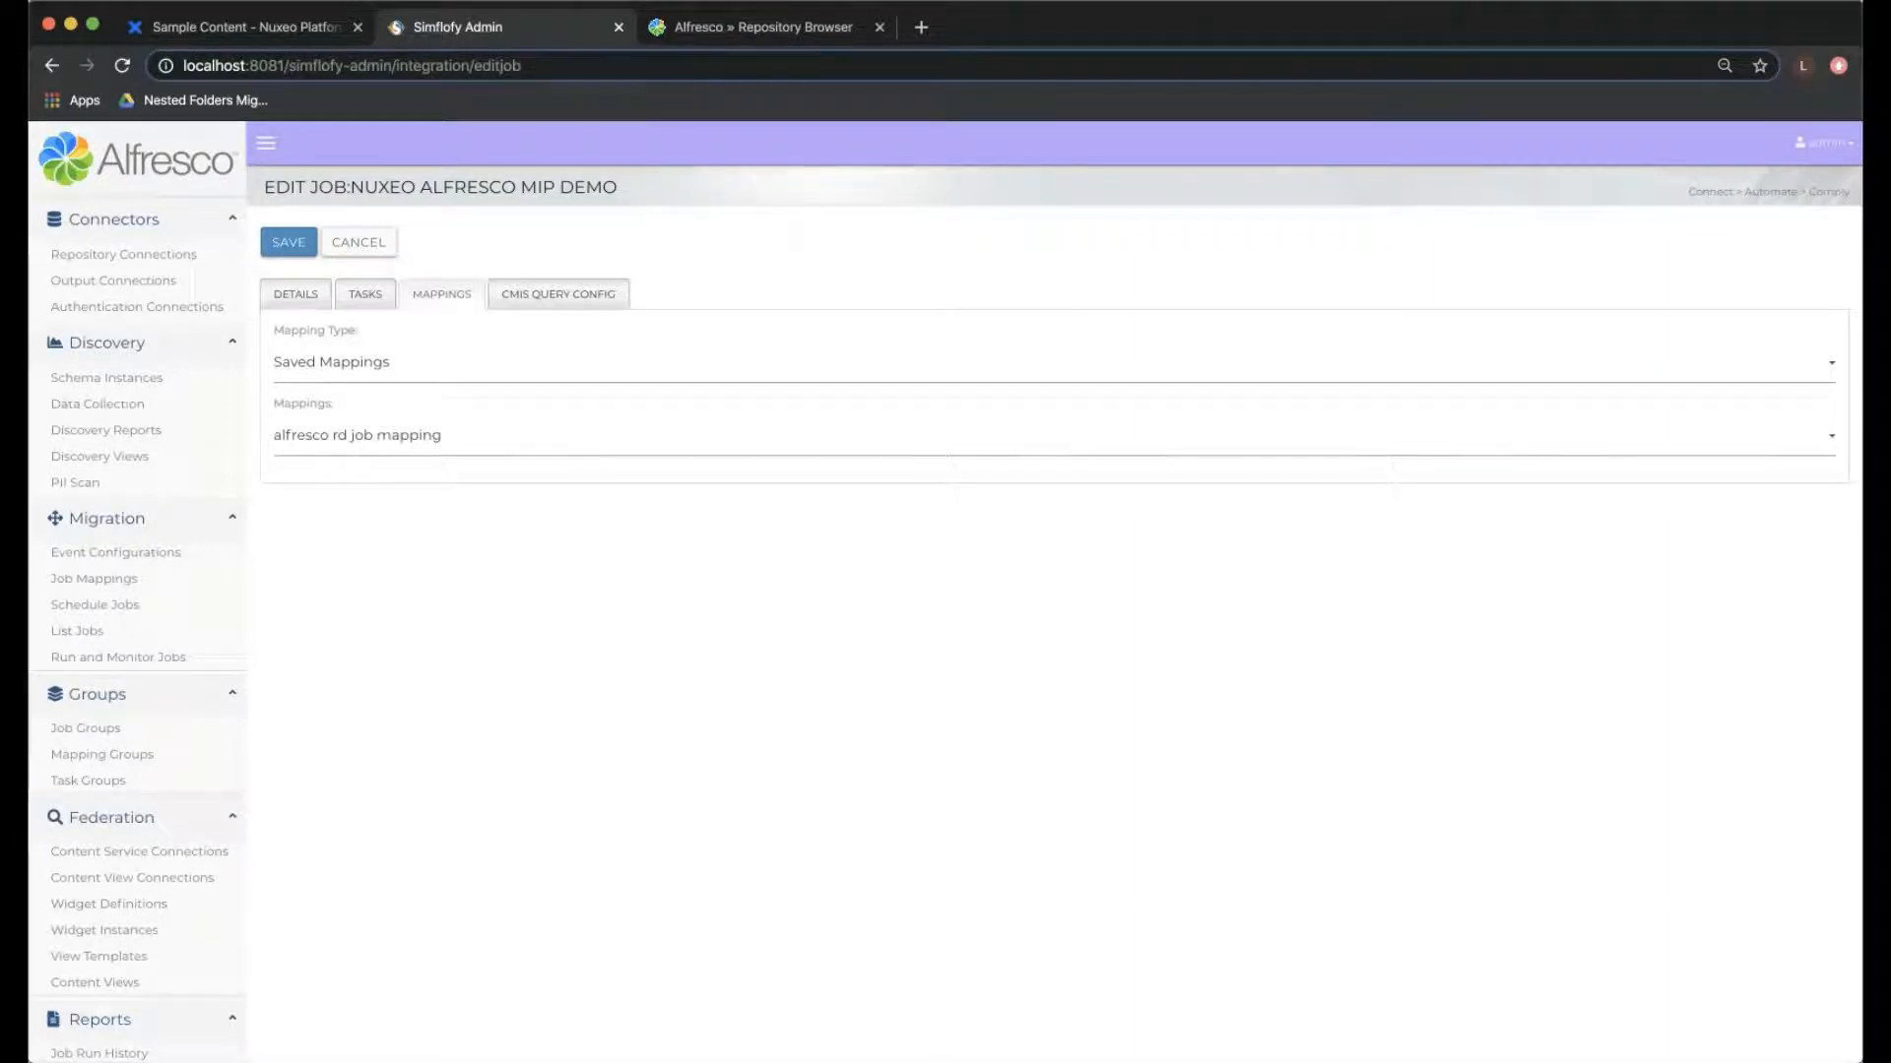
left_click(289, 243)
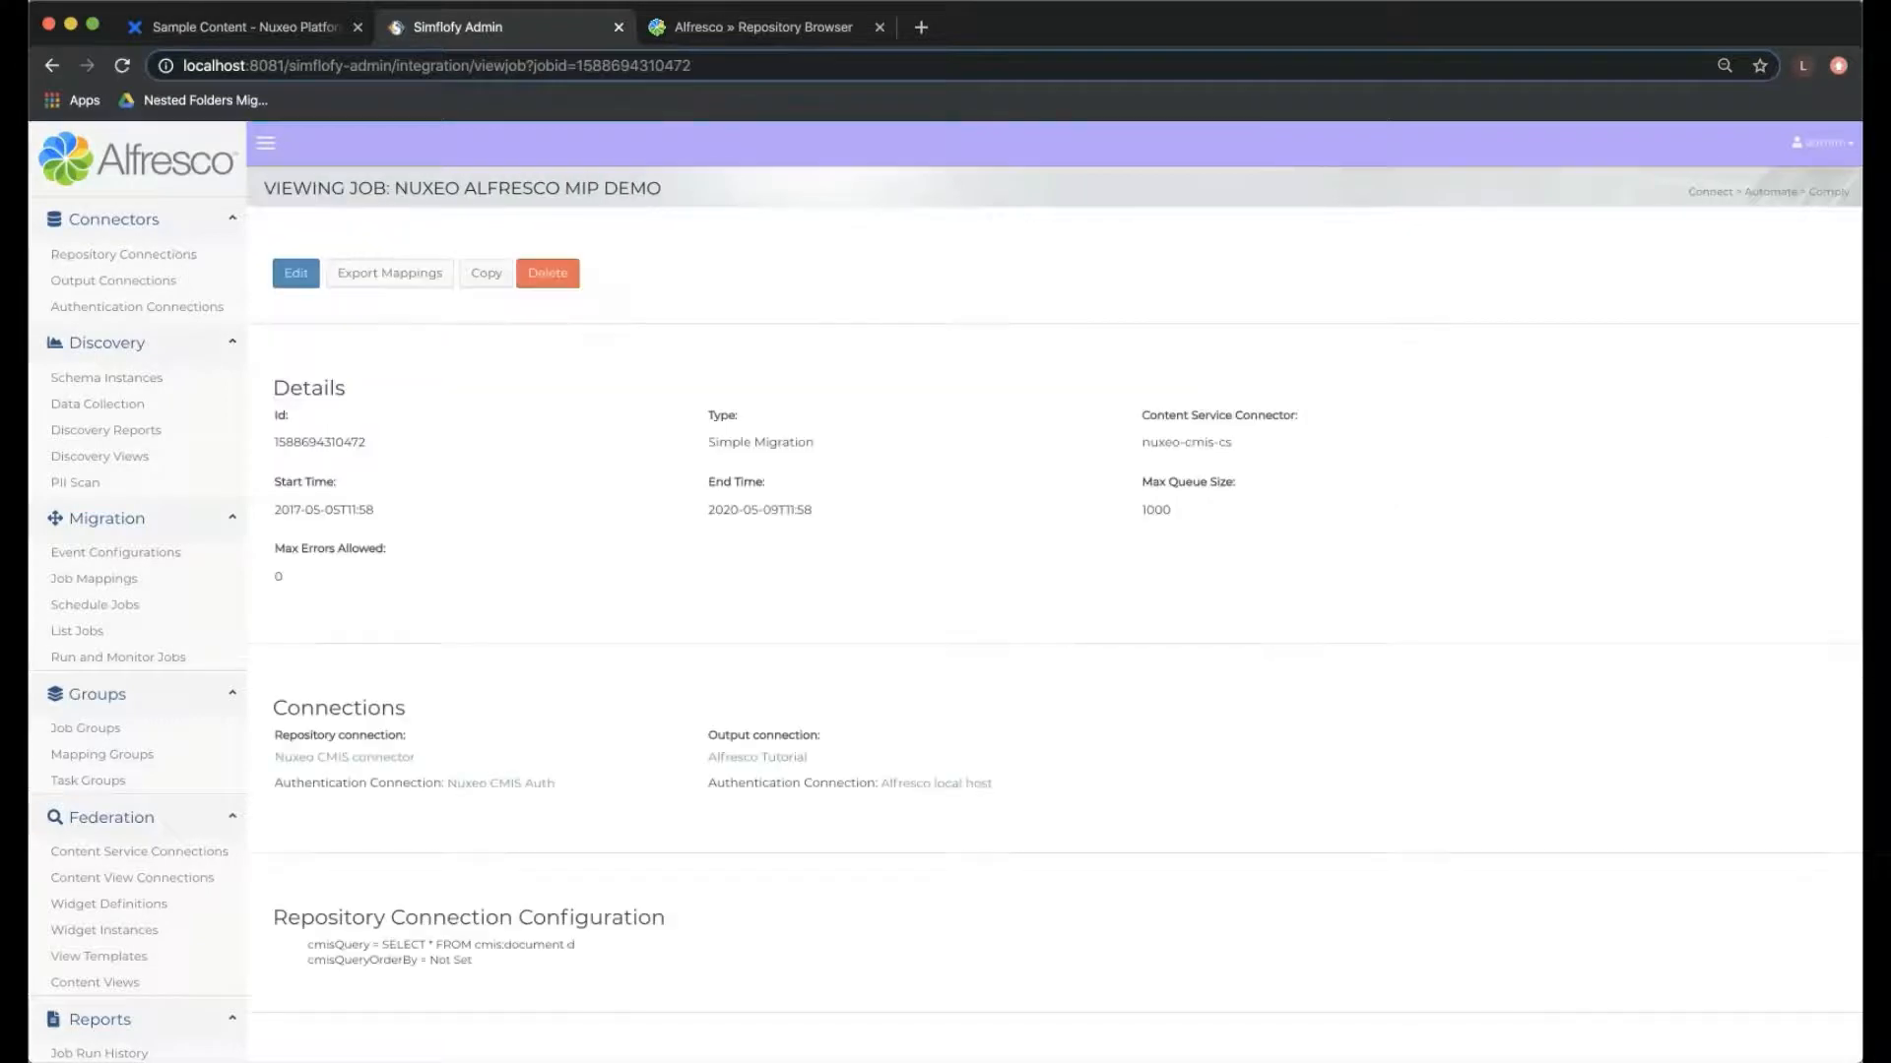
- Run the Nuxeo Alfresco MIP Demo job and refresh the job list to check its status
left_click(118, 657)
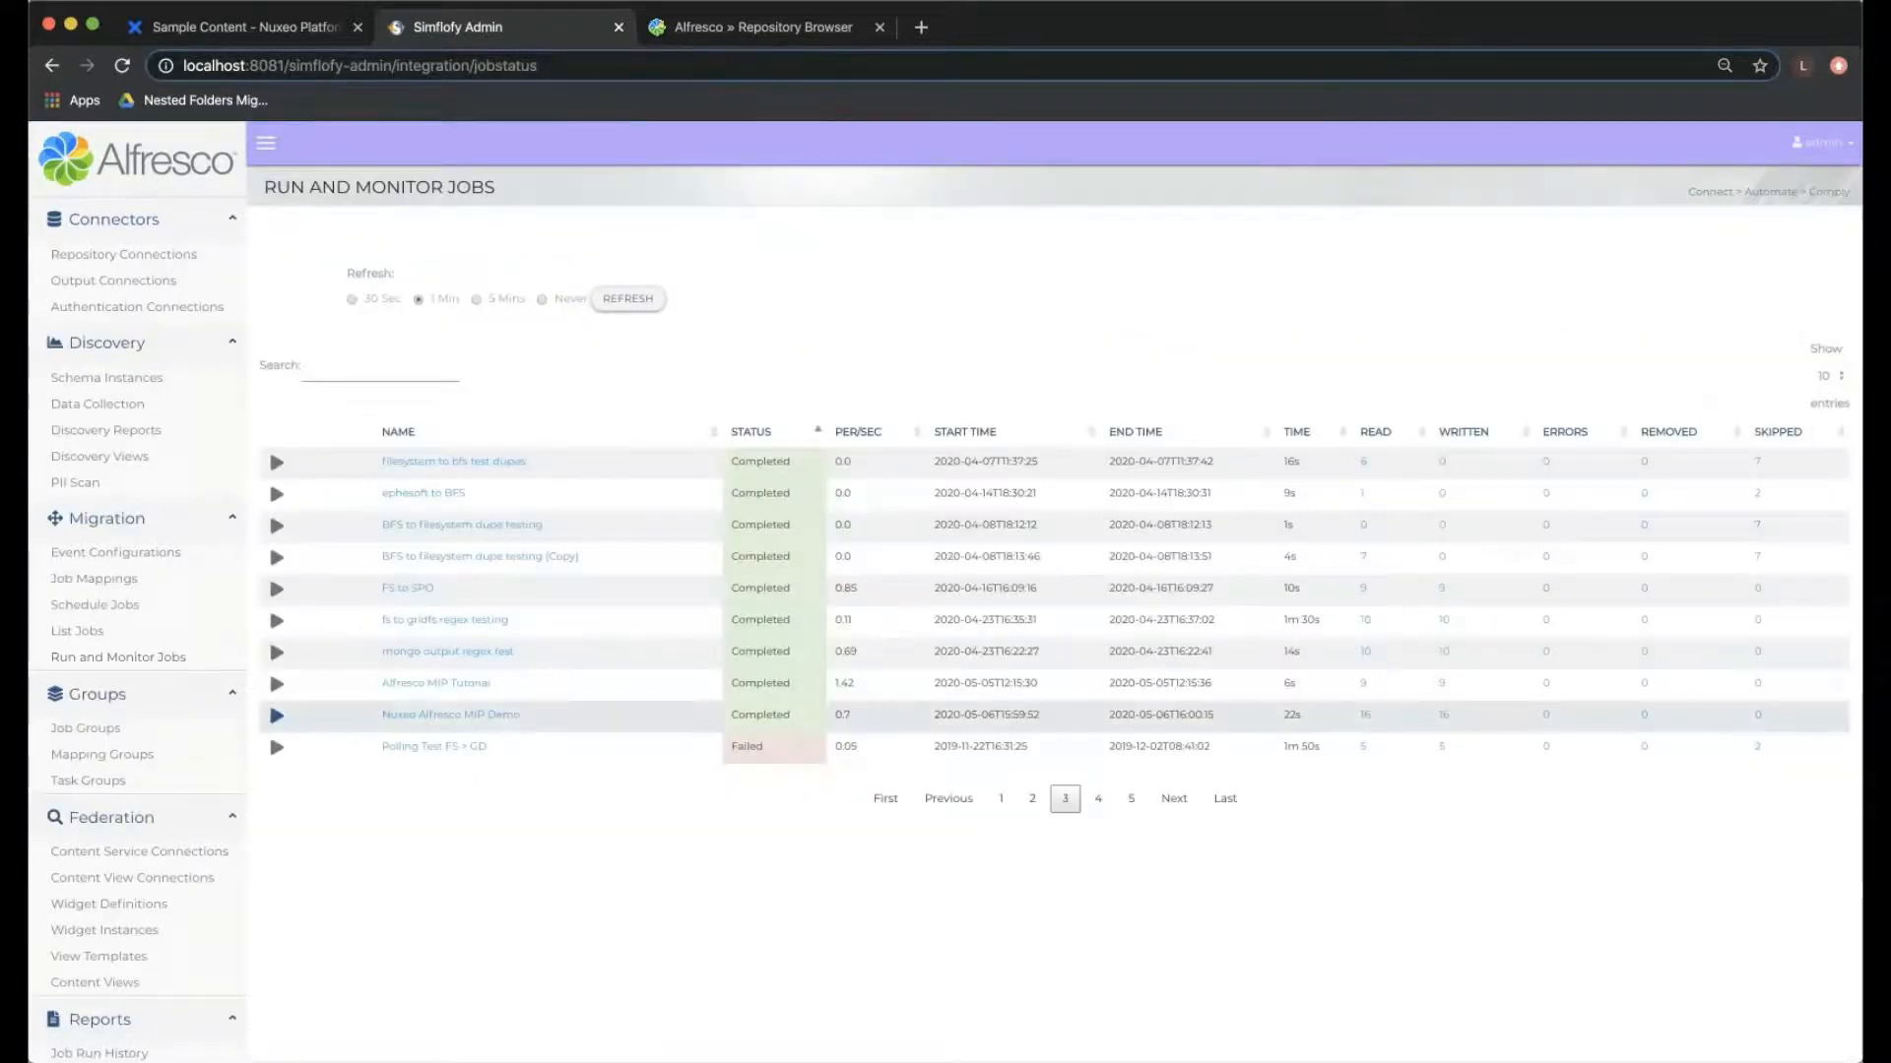
left_click(276, 714)
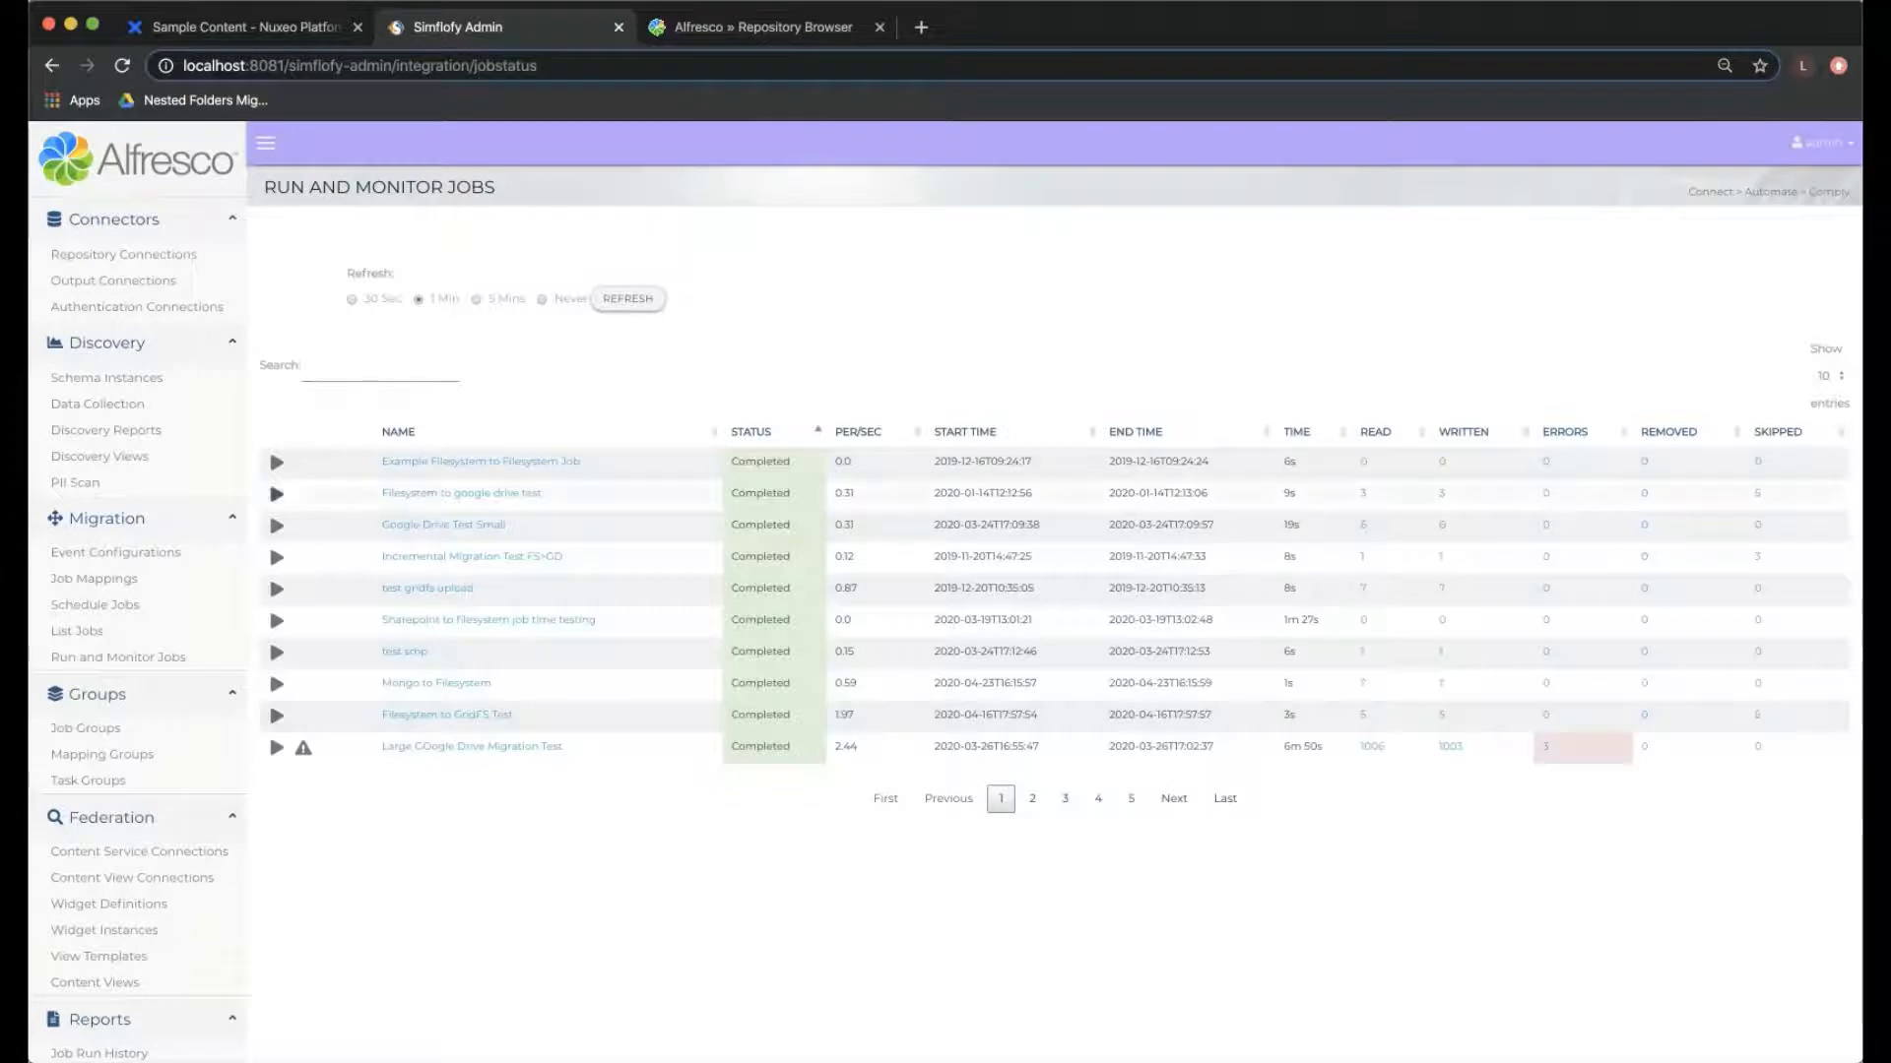
left_click(629, 299)
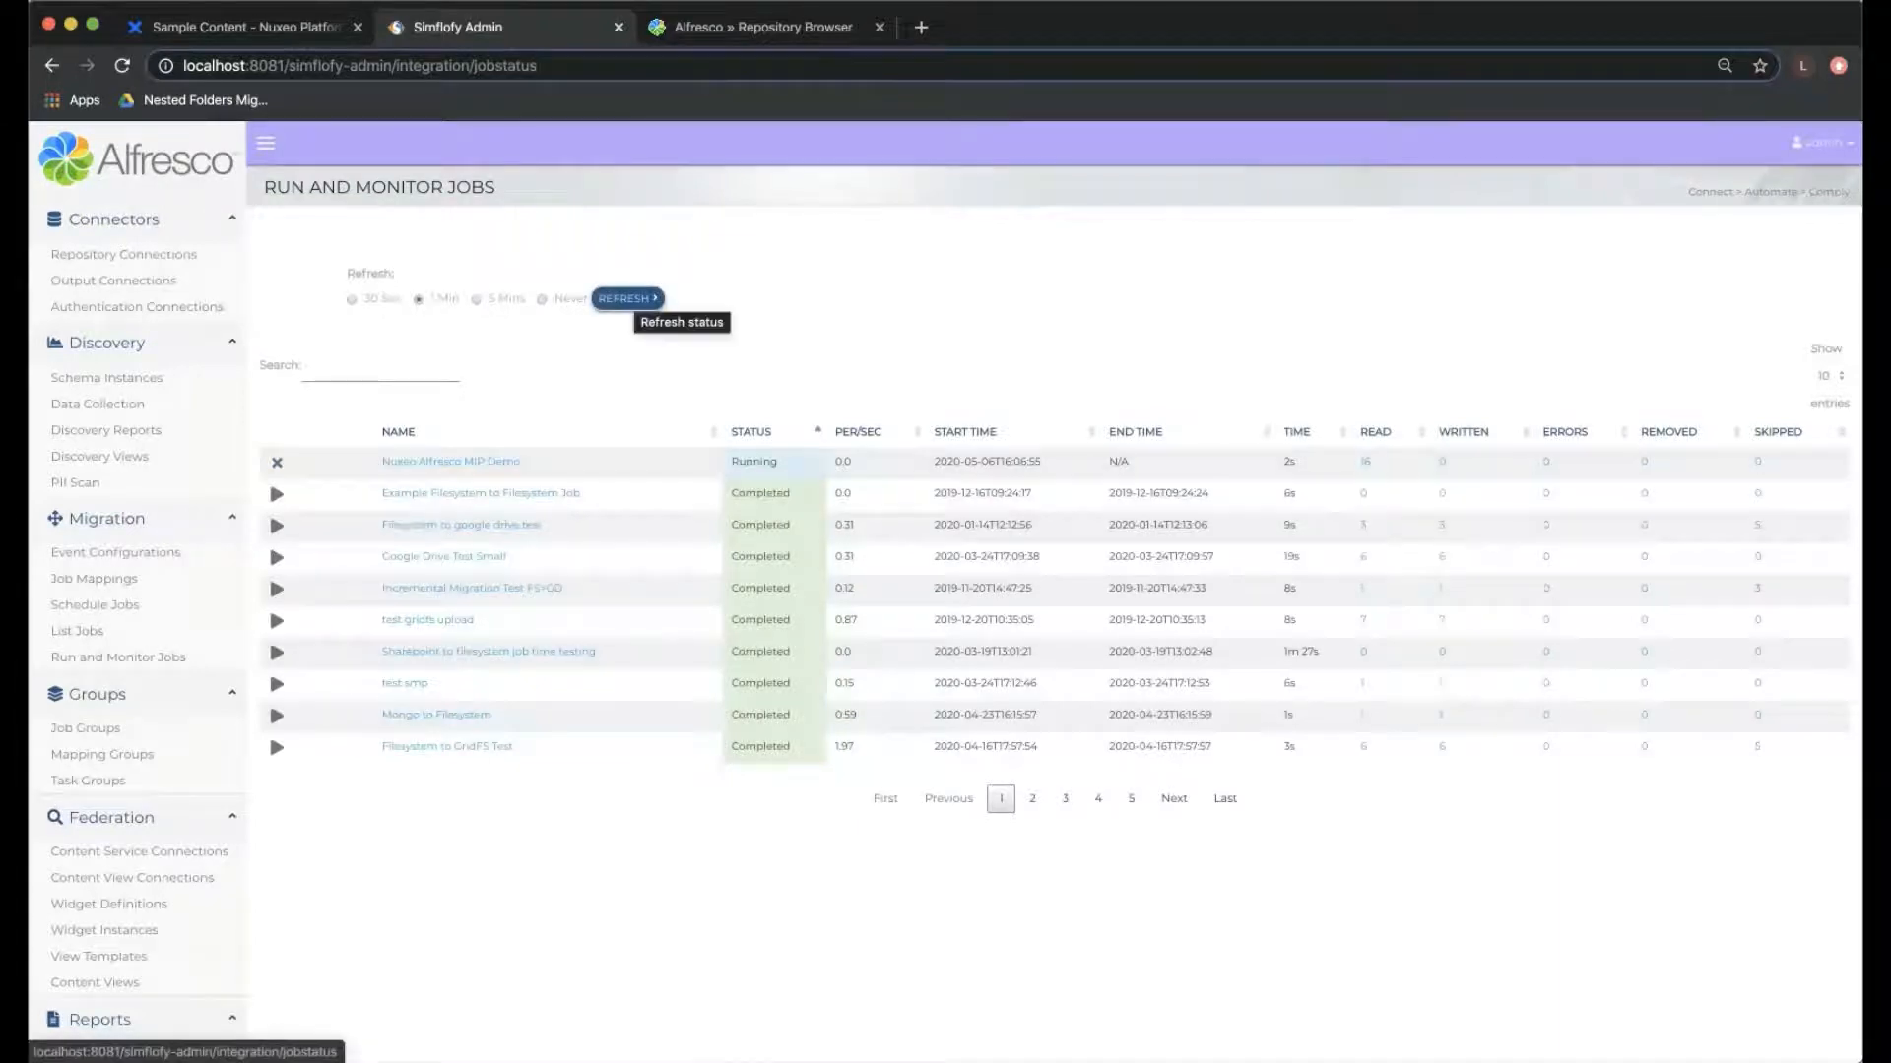
left_click(629, 299)
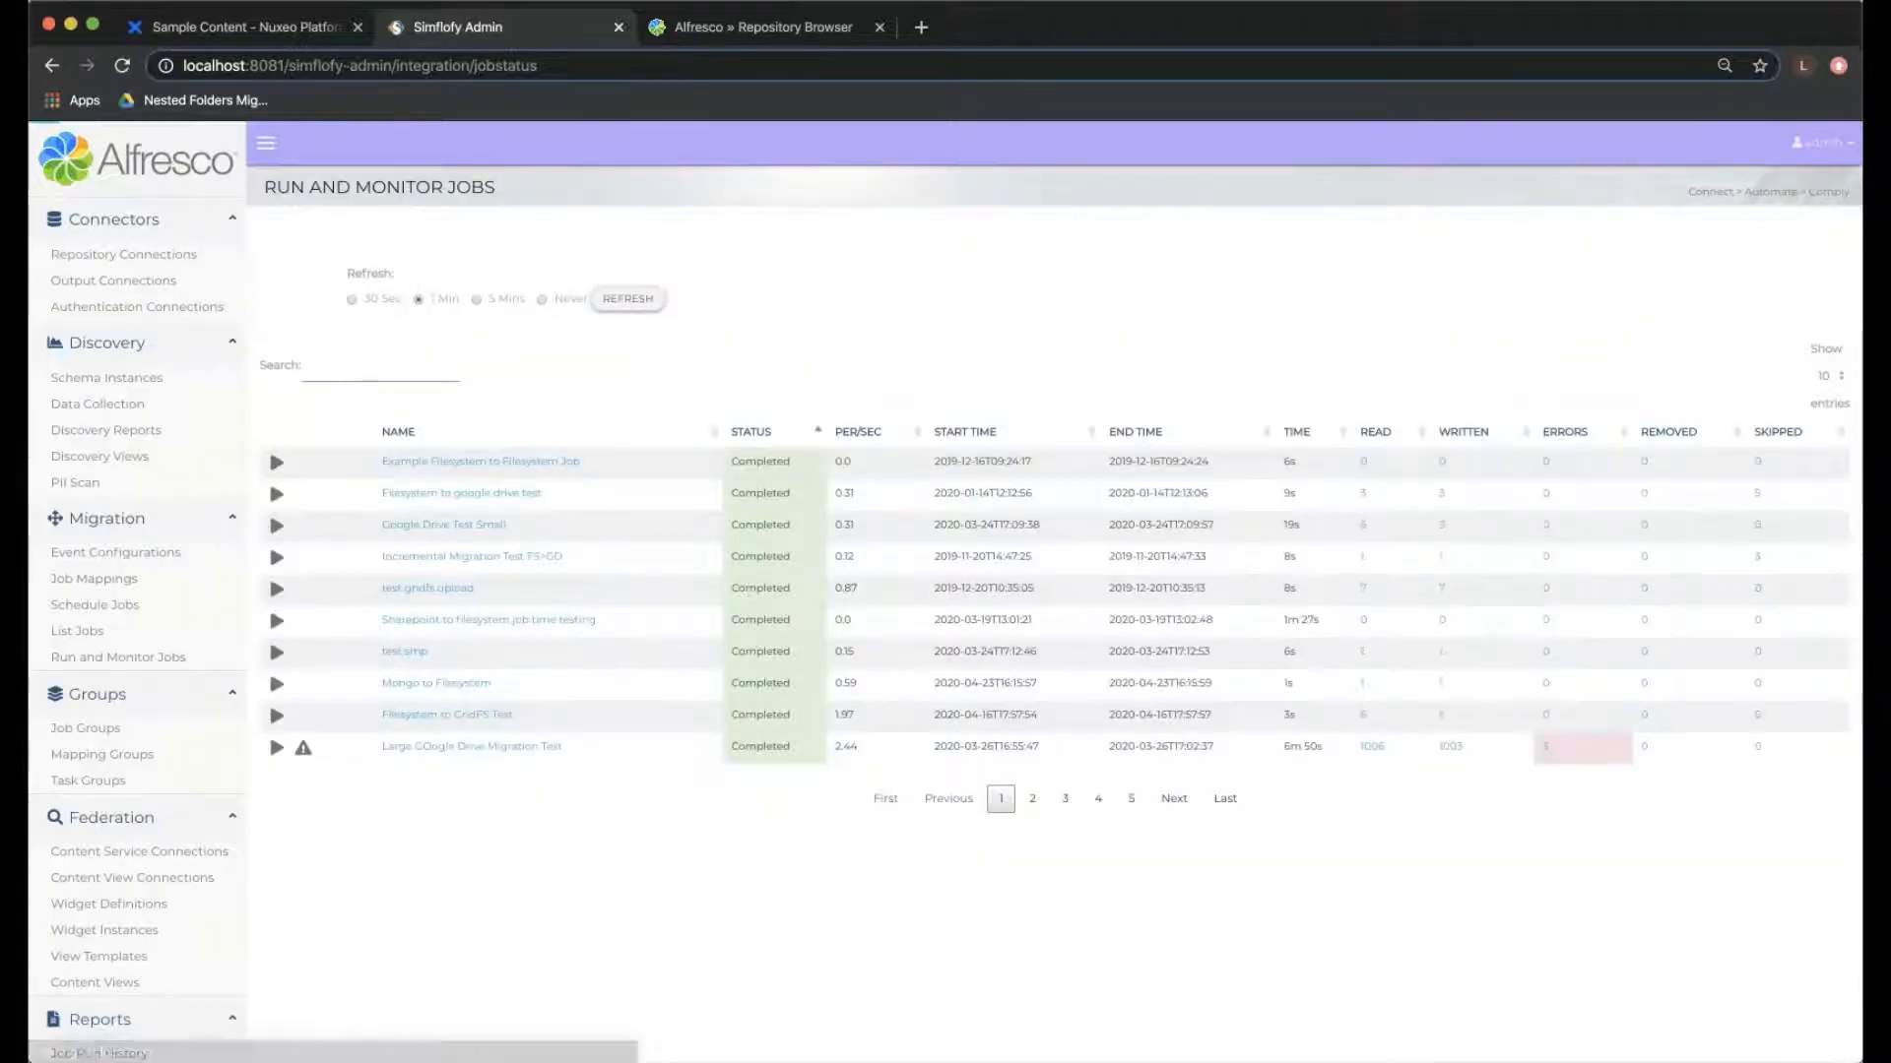
left_click(1064, 799)
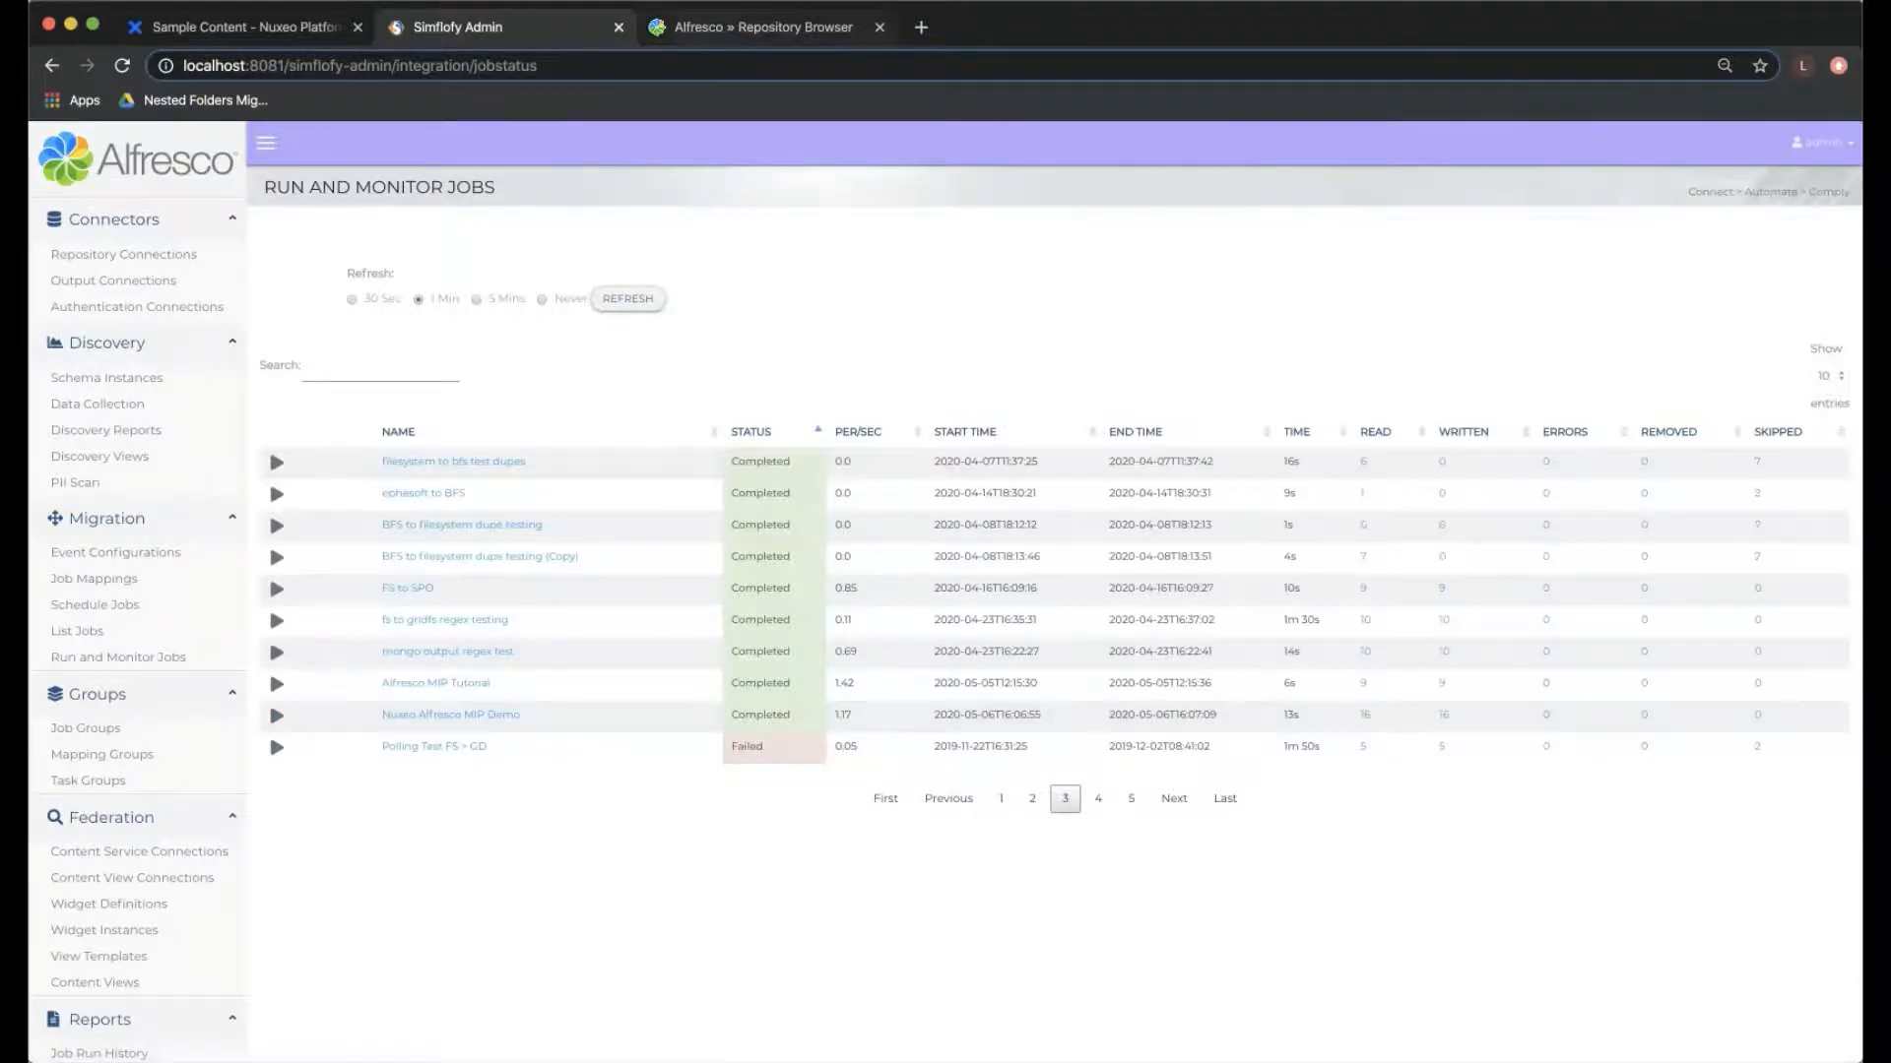
- Switch to the Alfresco repository and open SilverFir.png from default-domain/workspaces/Sample Content/Pictures inside the MIPDemoRecording folder
left_click(763, 27)
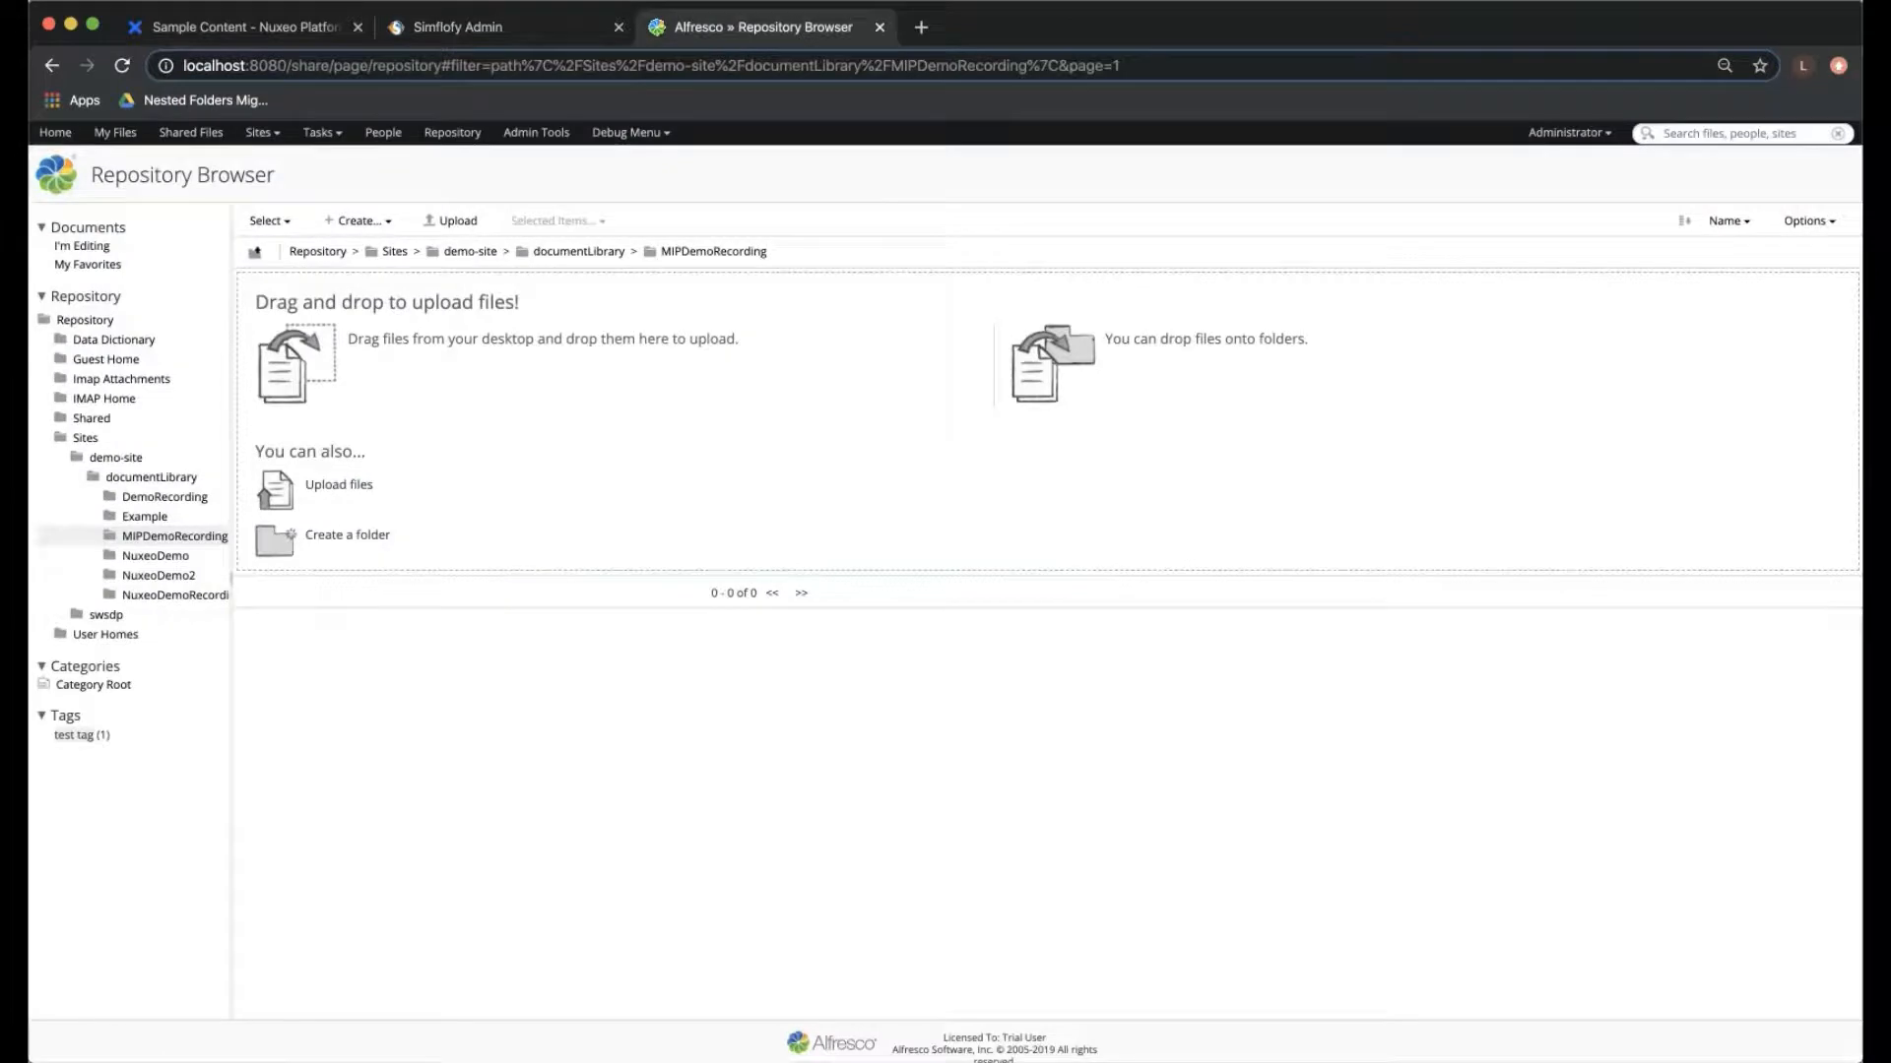
left_click(433, 283)
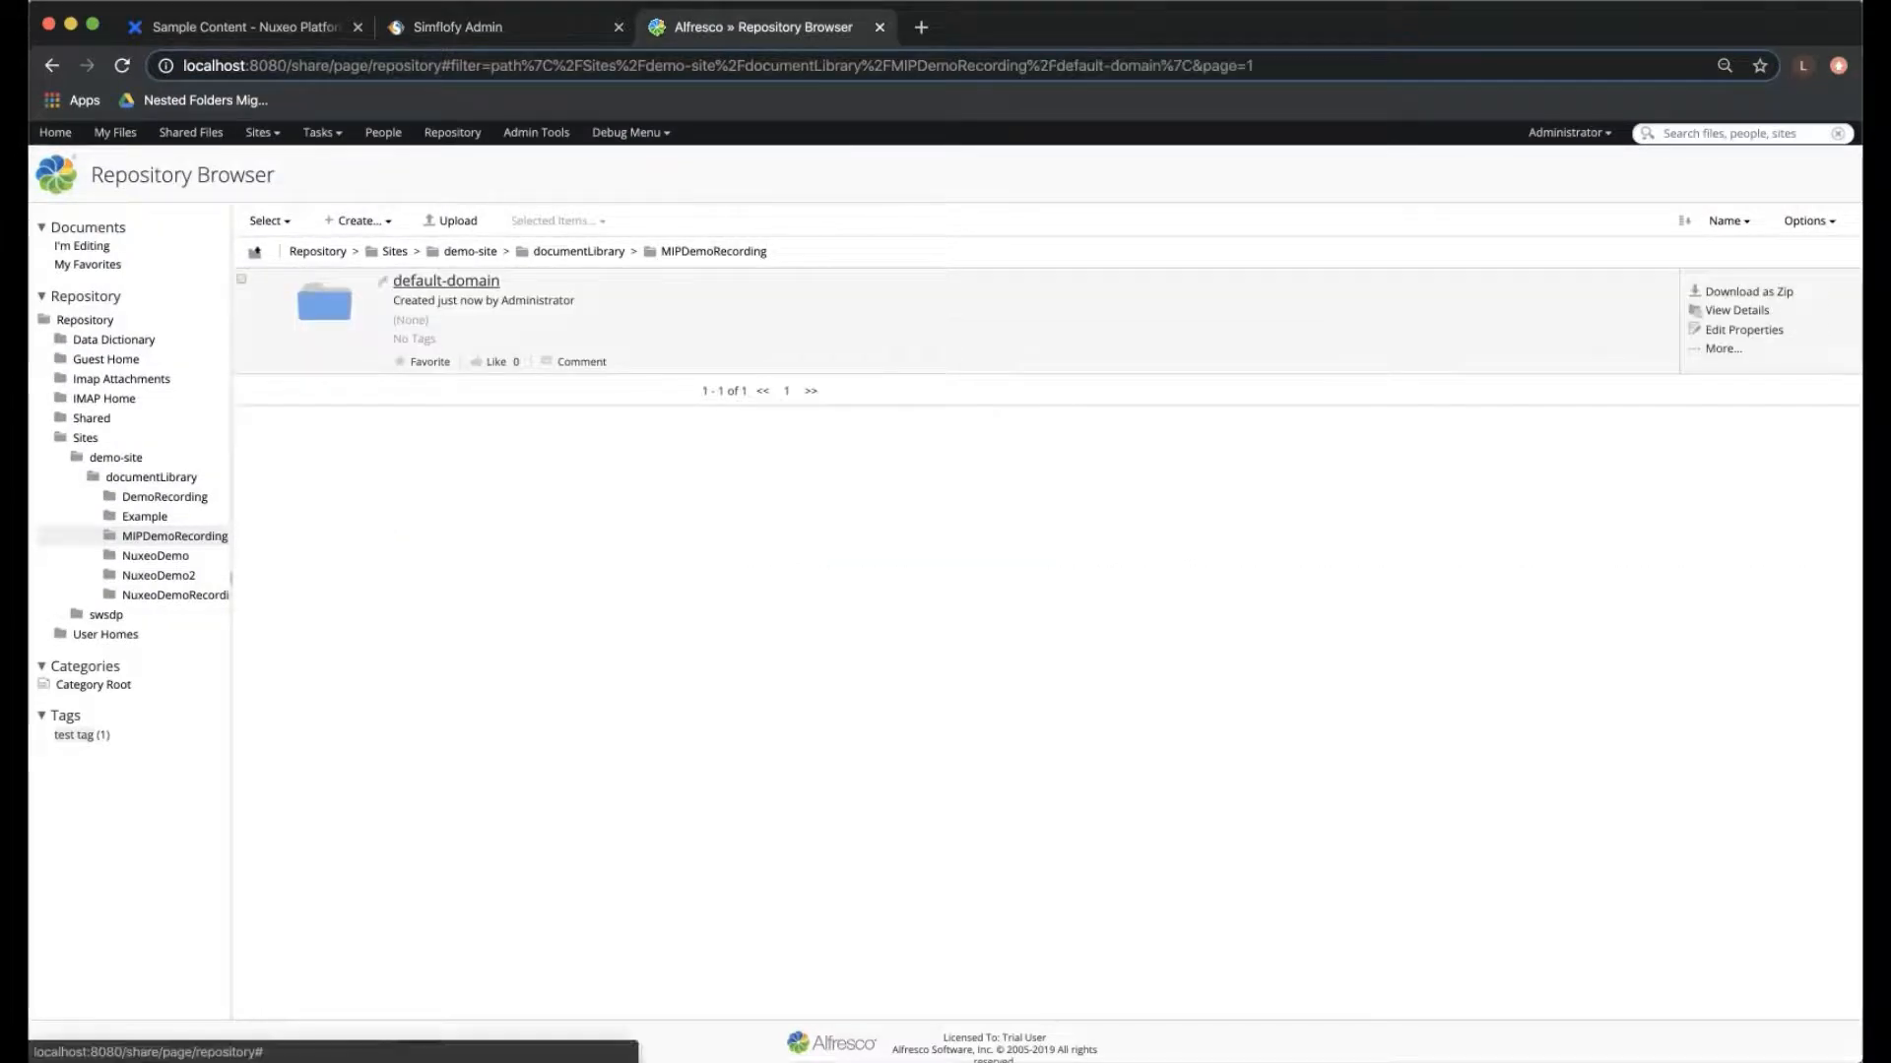
left_click(433, 282)
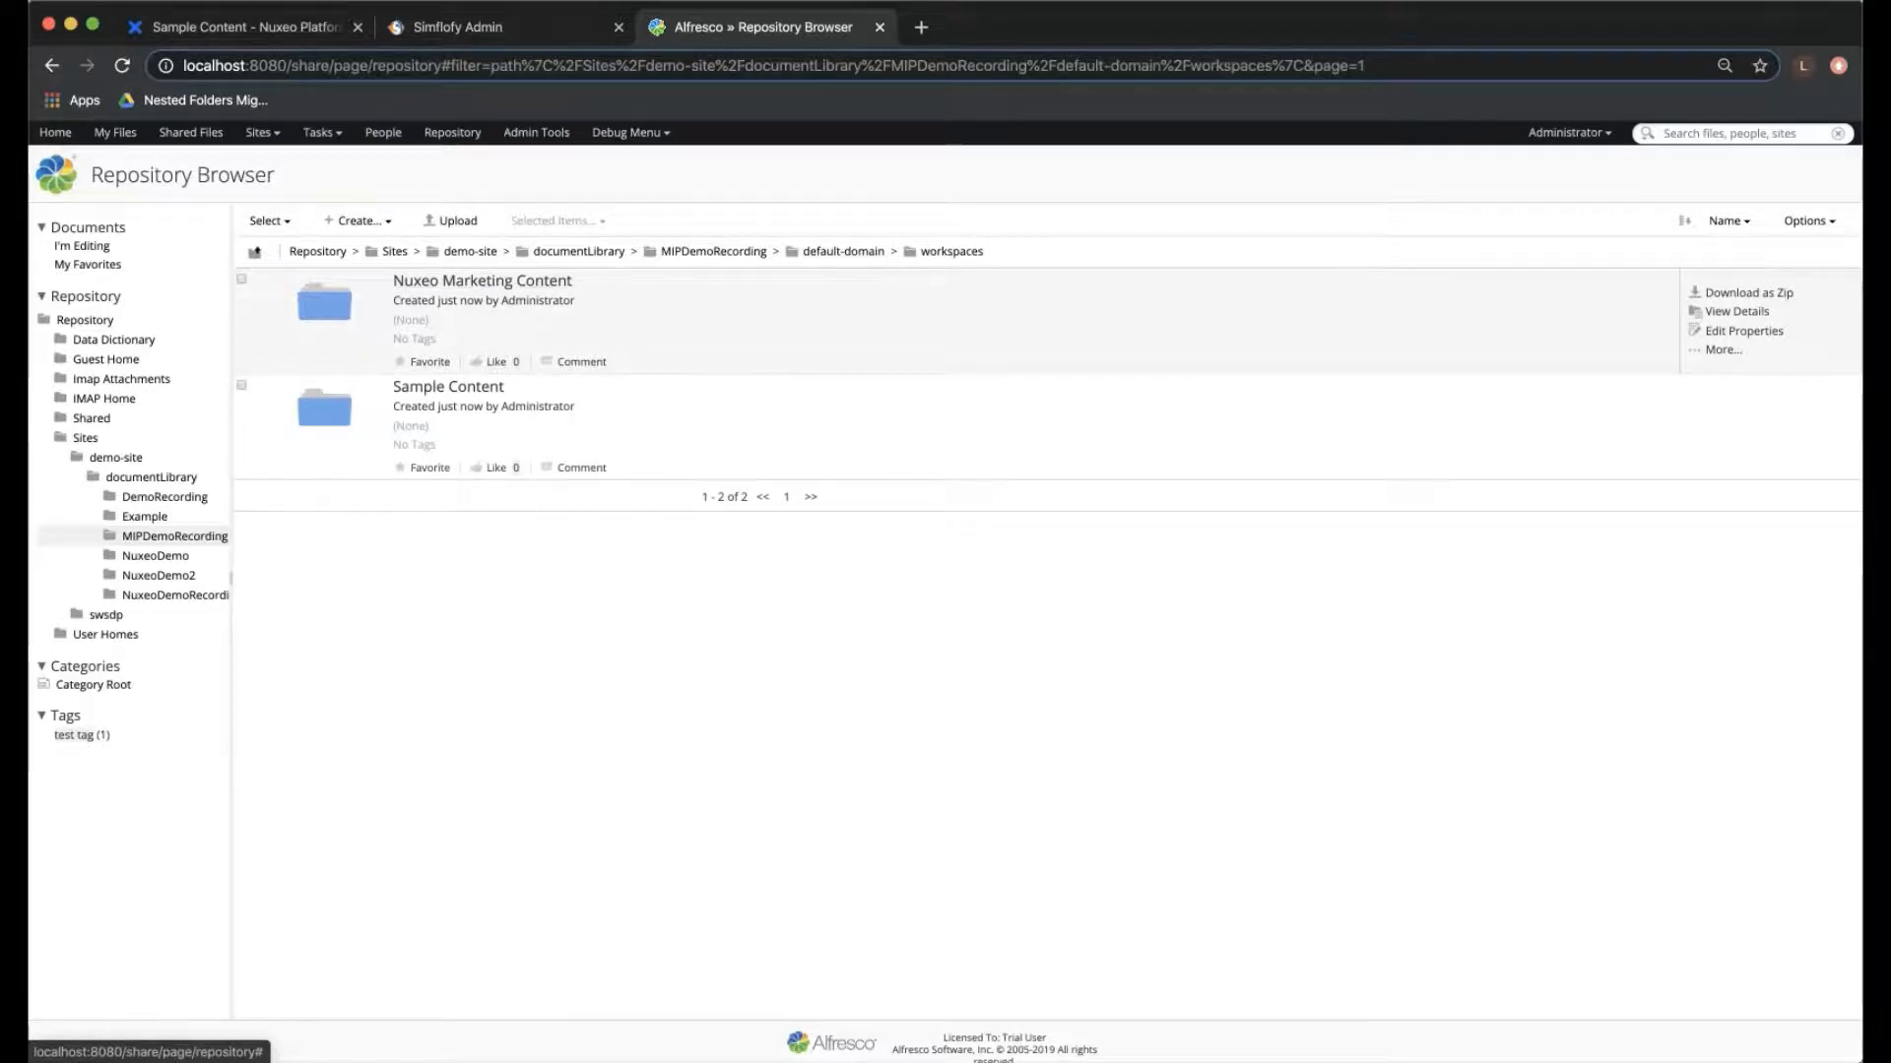
left_click(448, 386)
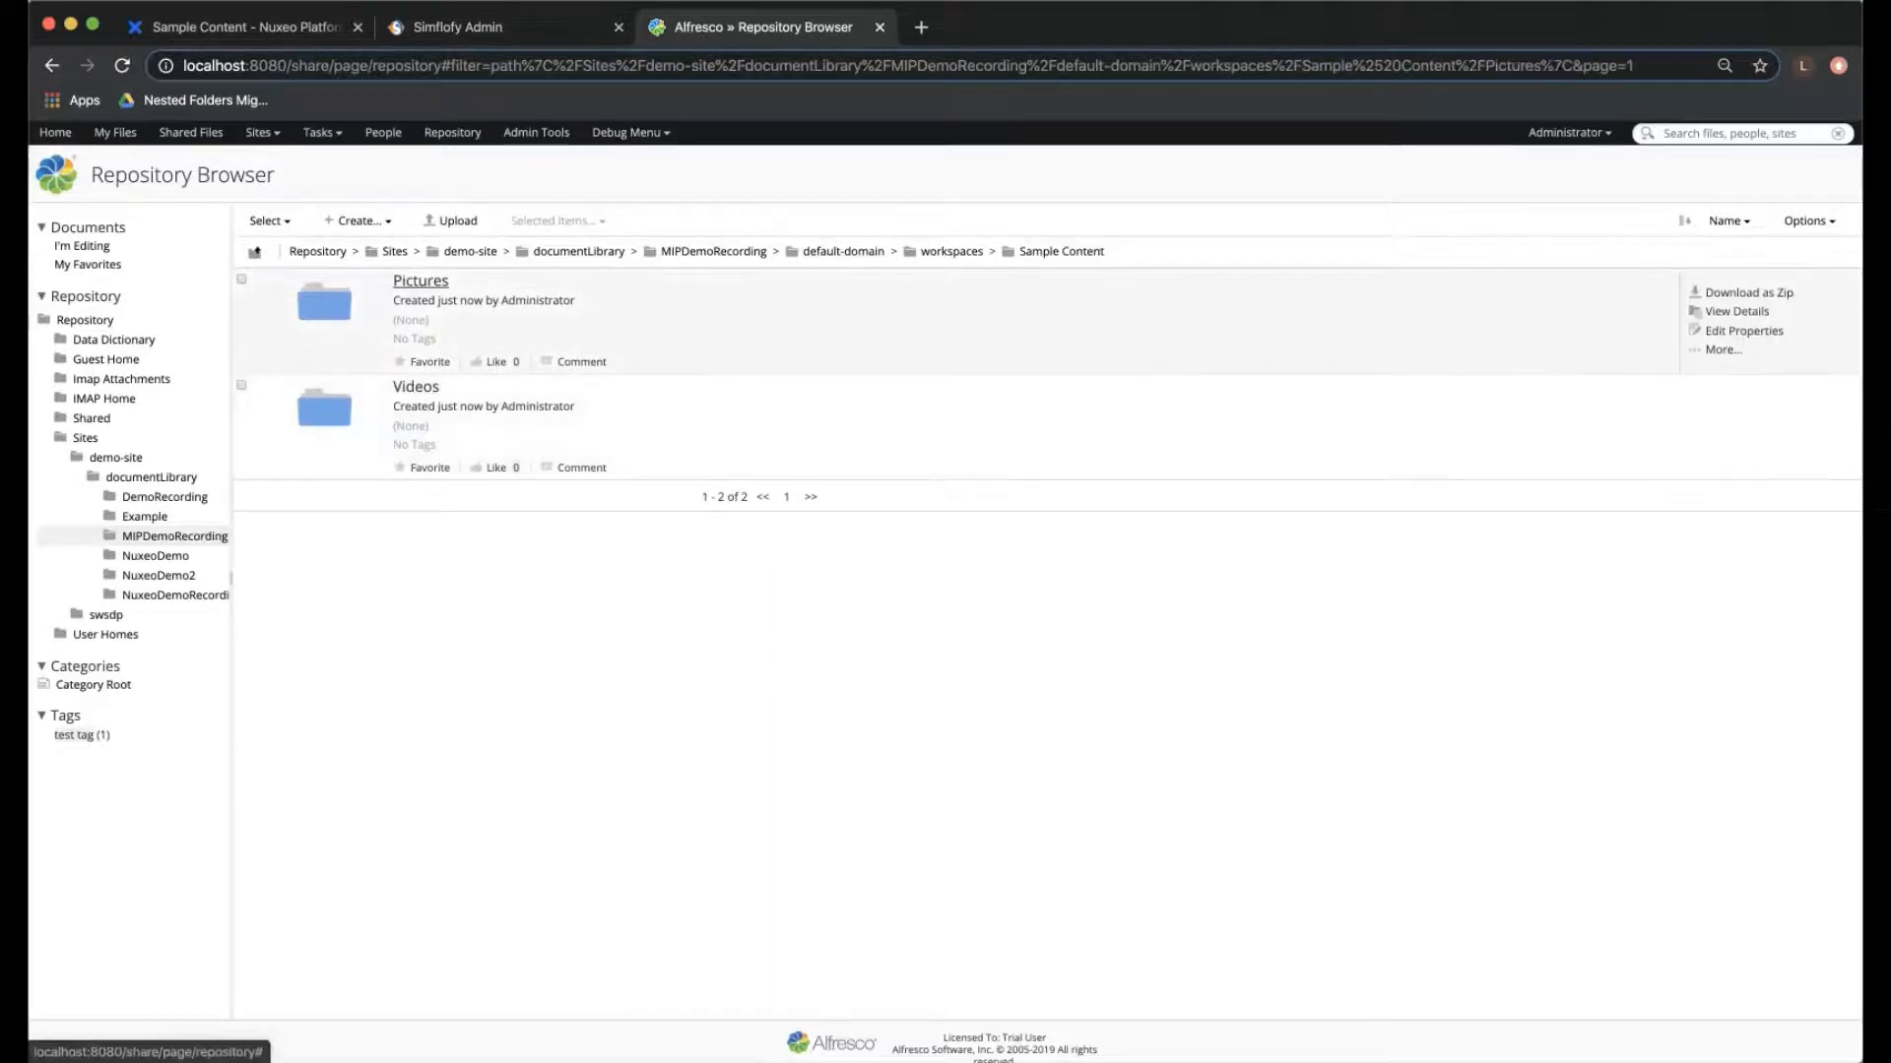
left_click(420, 280)
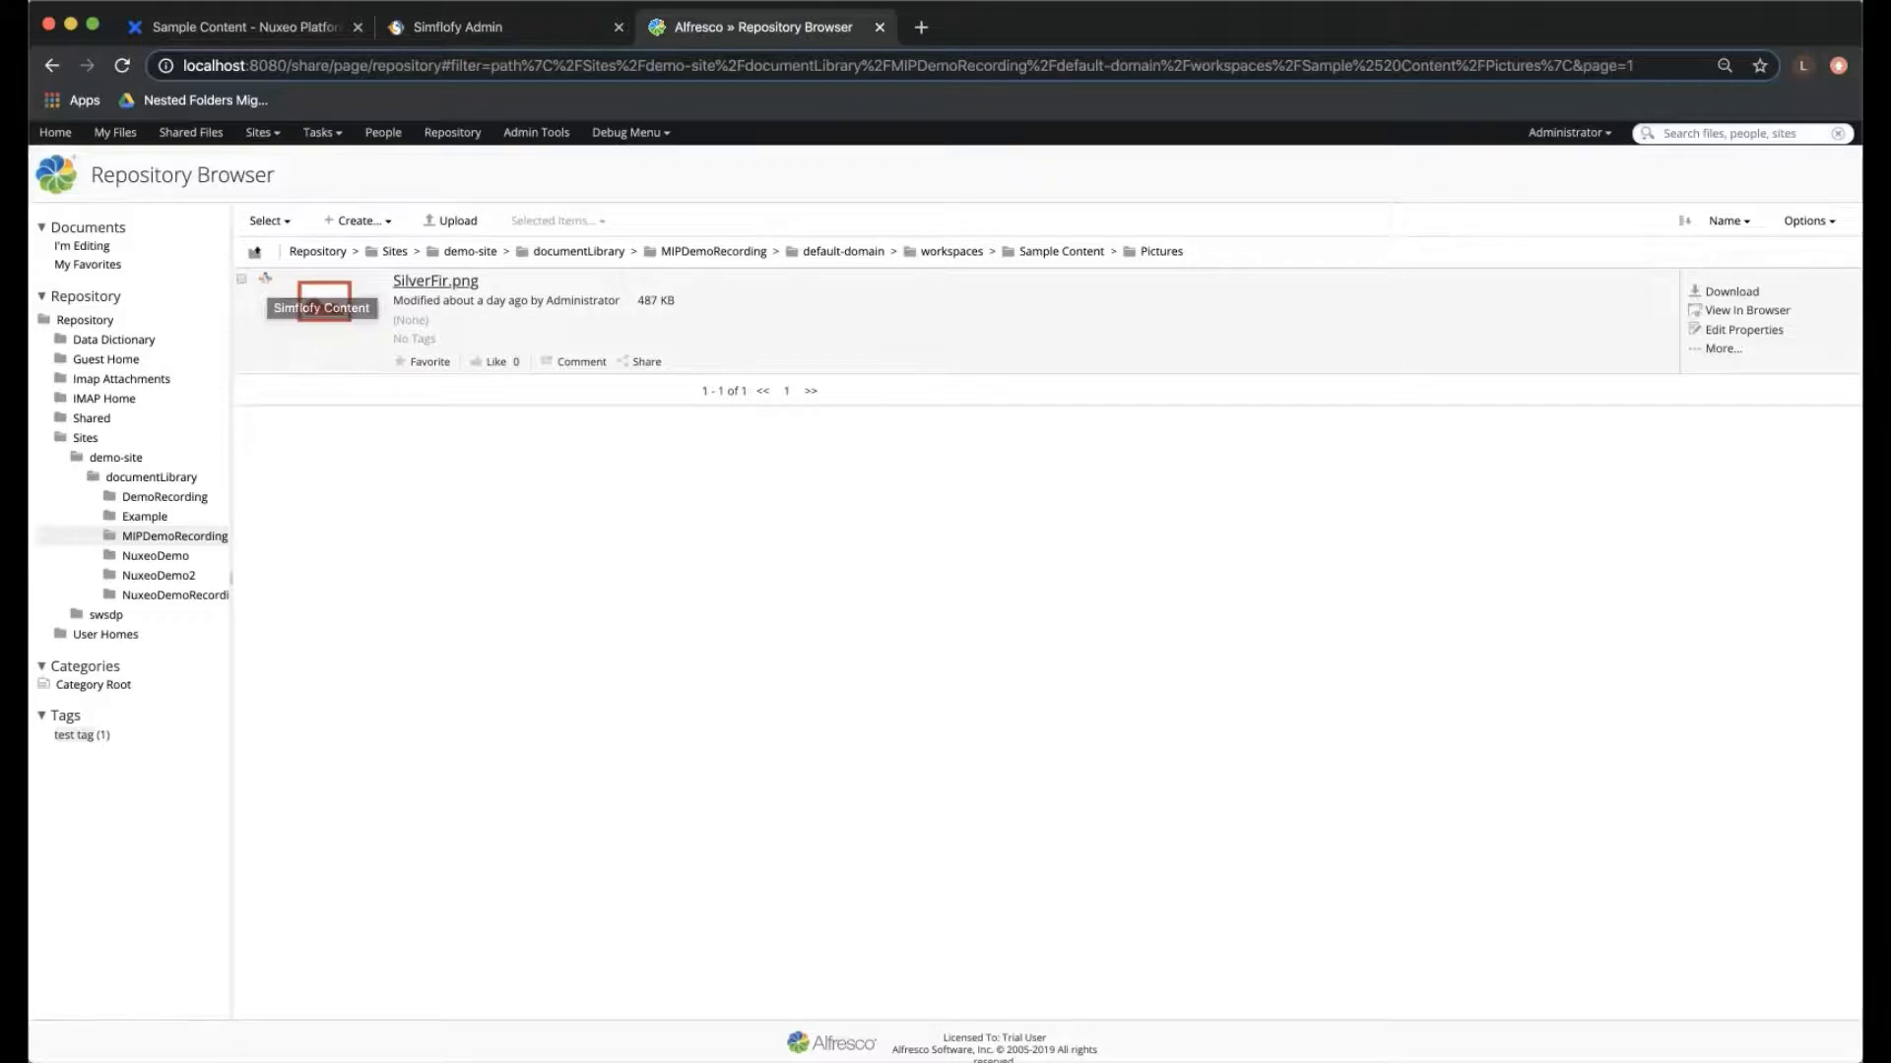
left_click(324, 303)
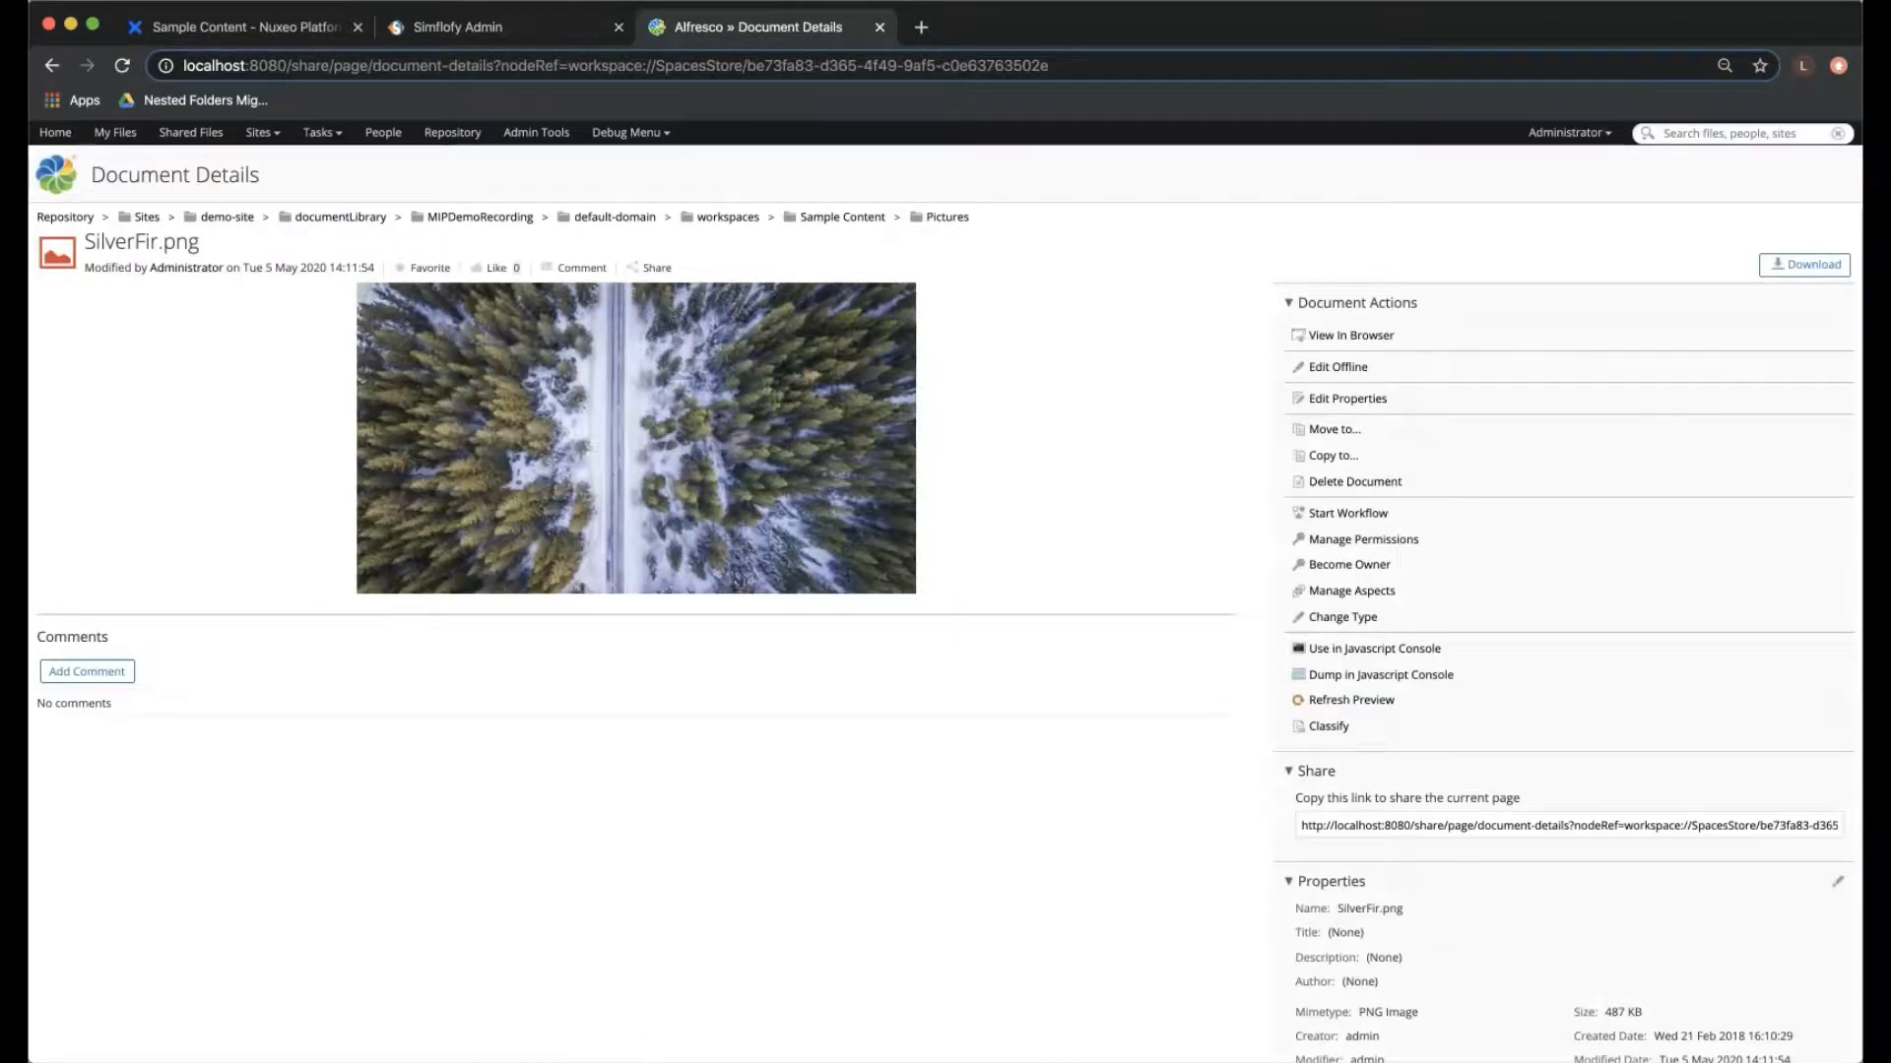
- Examine the properties of SilverFir.png, particularly its content store name
scroll(946, 591, "down", 5)
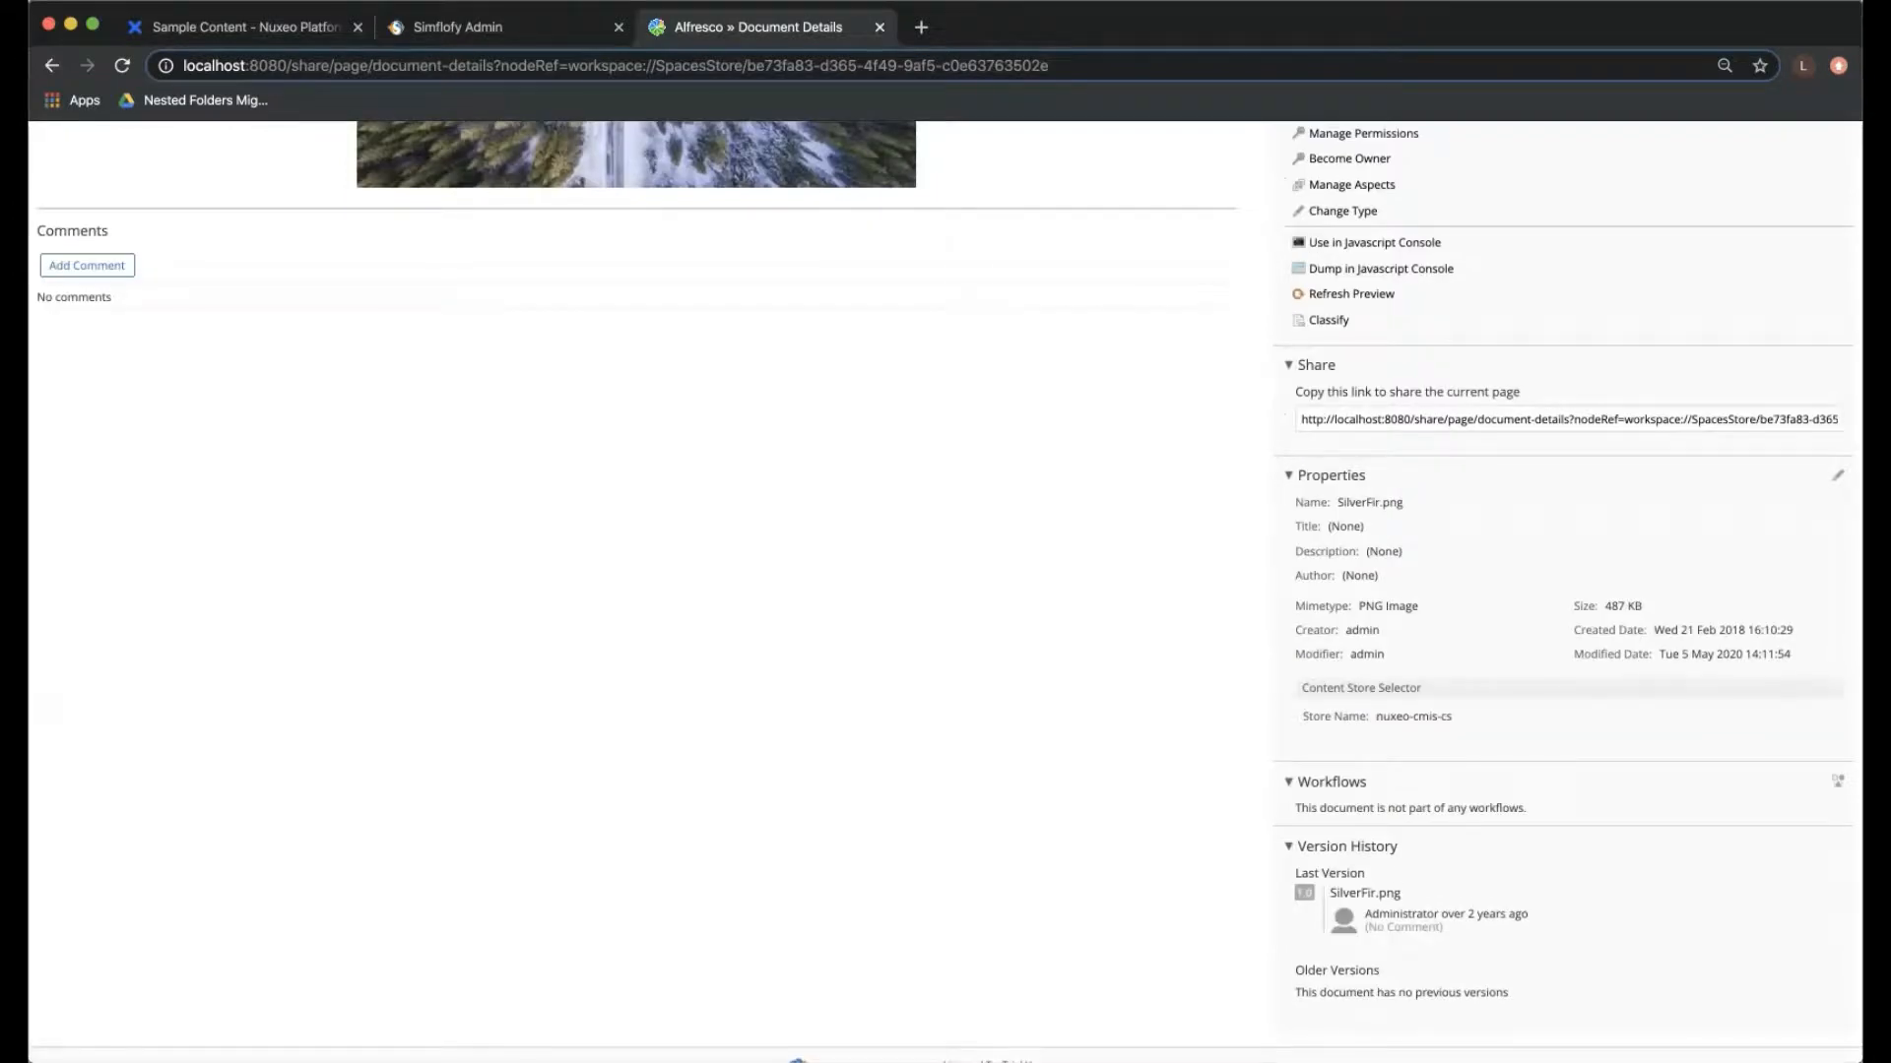
scroll(945, 591, "down", 1)
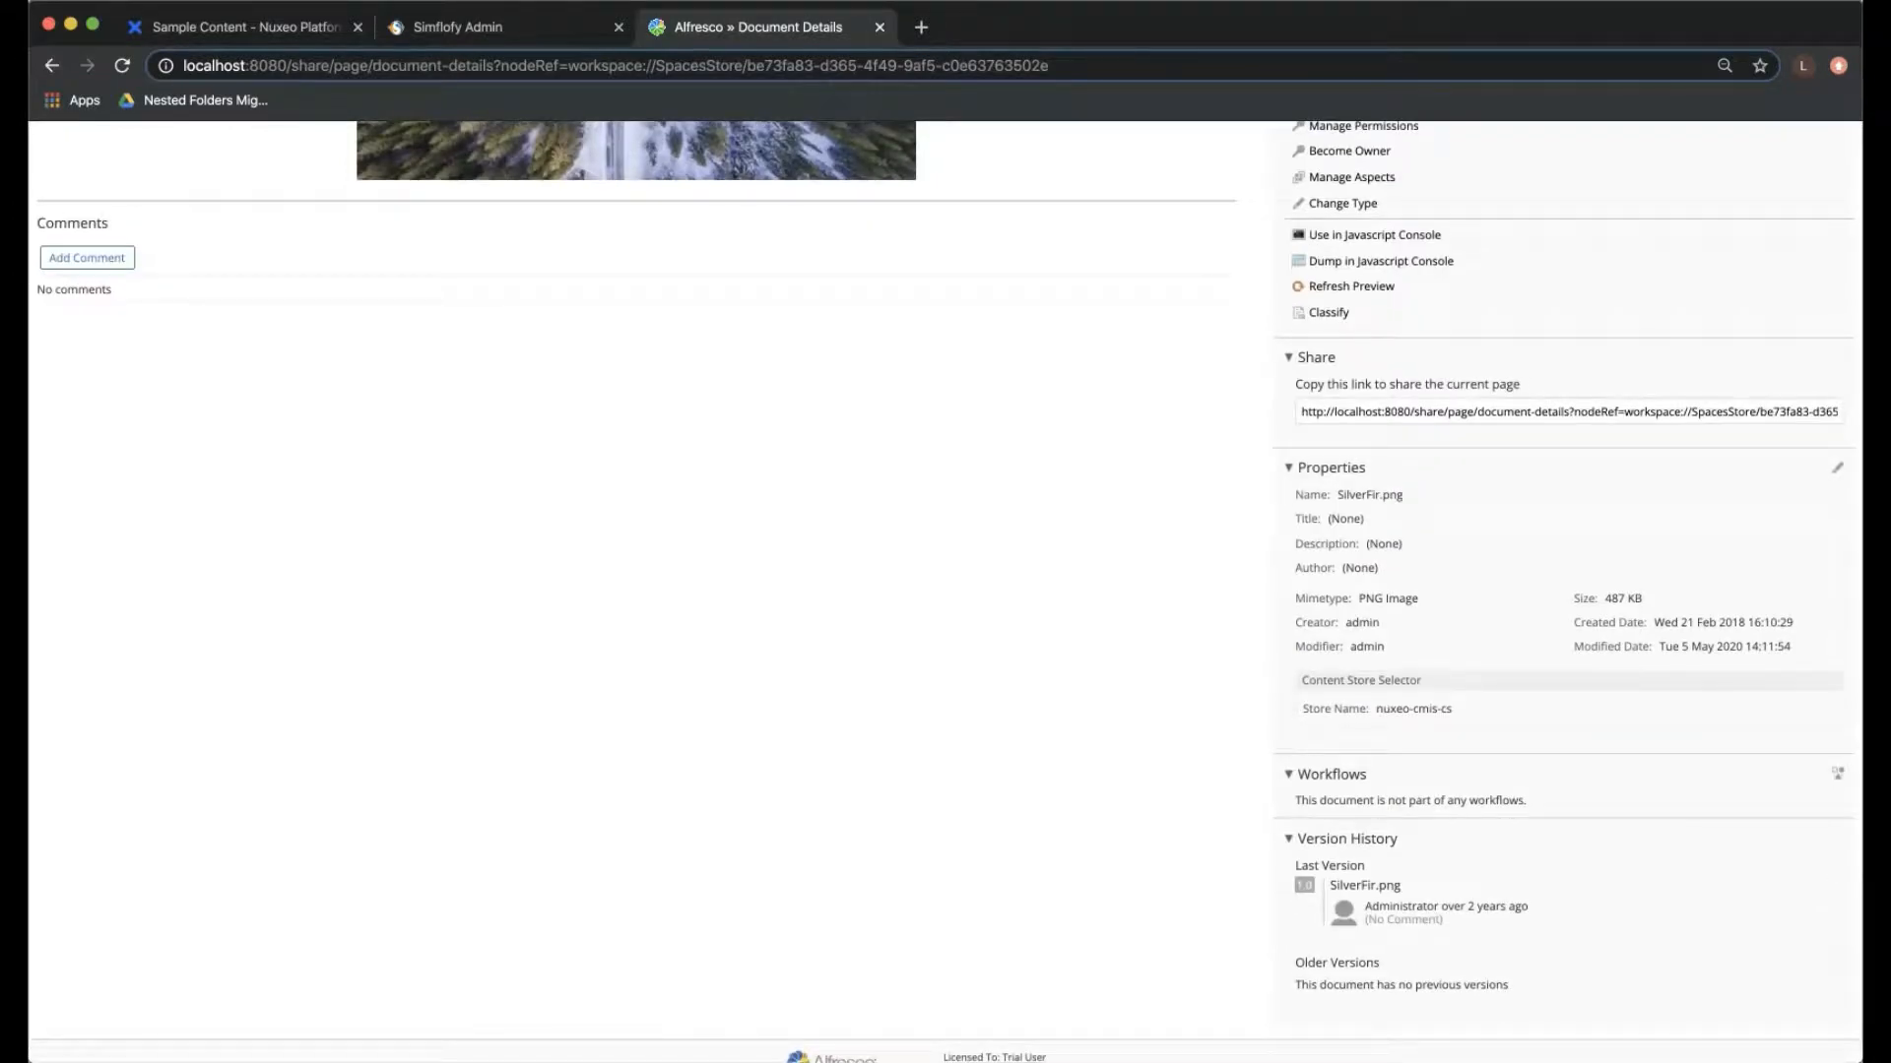
left_click_drag(1377, 709, 1453, 709)
left_click(1453, 709)
scroll(945, 591, "up", 5)
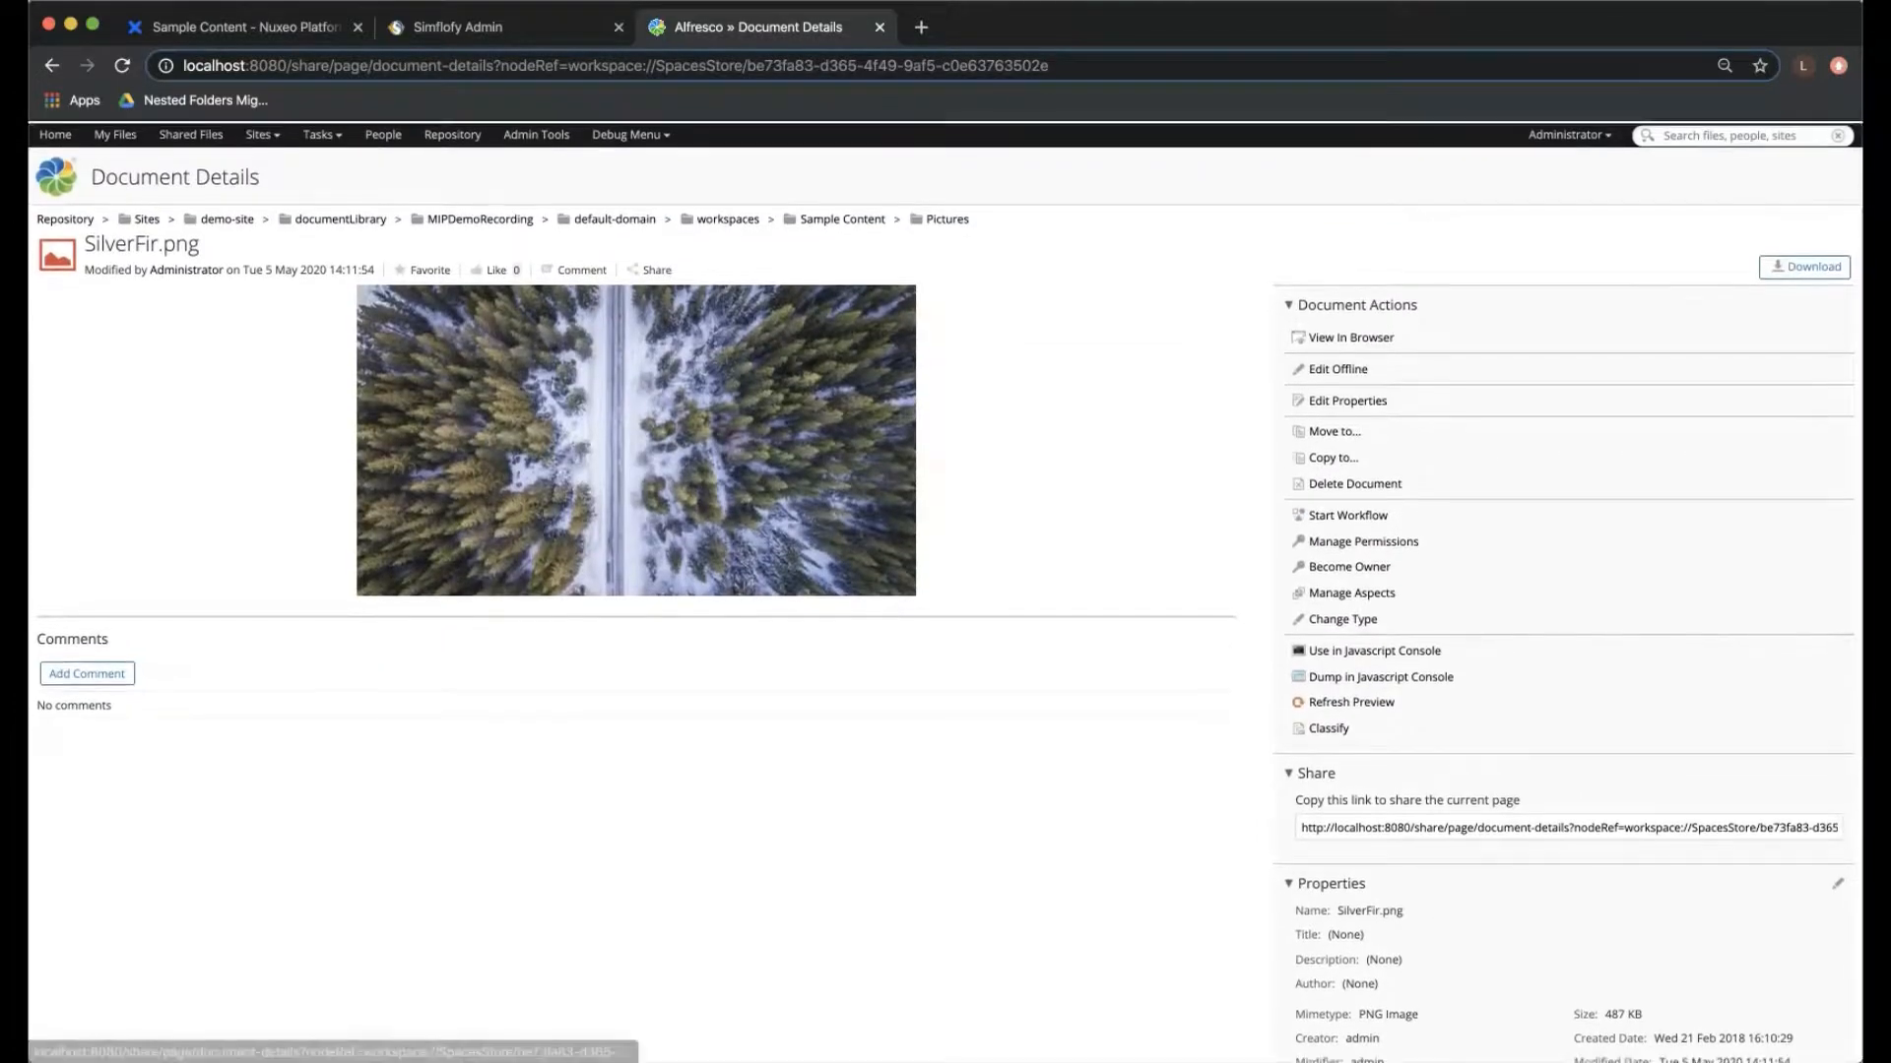
- Return to Simflofy Admin, change the Nuxeo Alfresco MIP Demo job's type to Incremental Migration and save the job
left_click(458, 28)
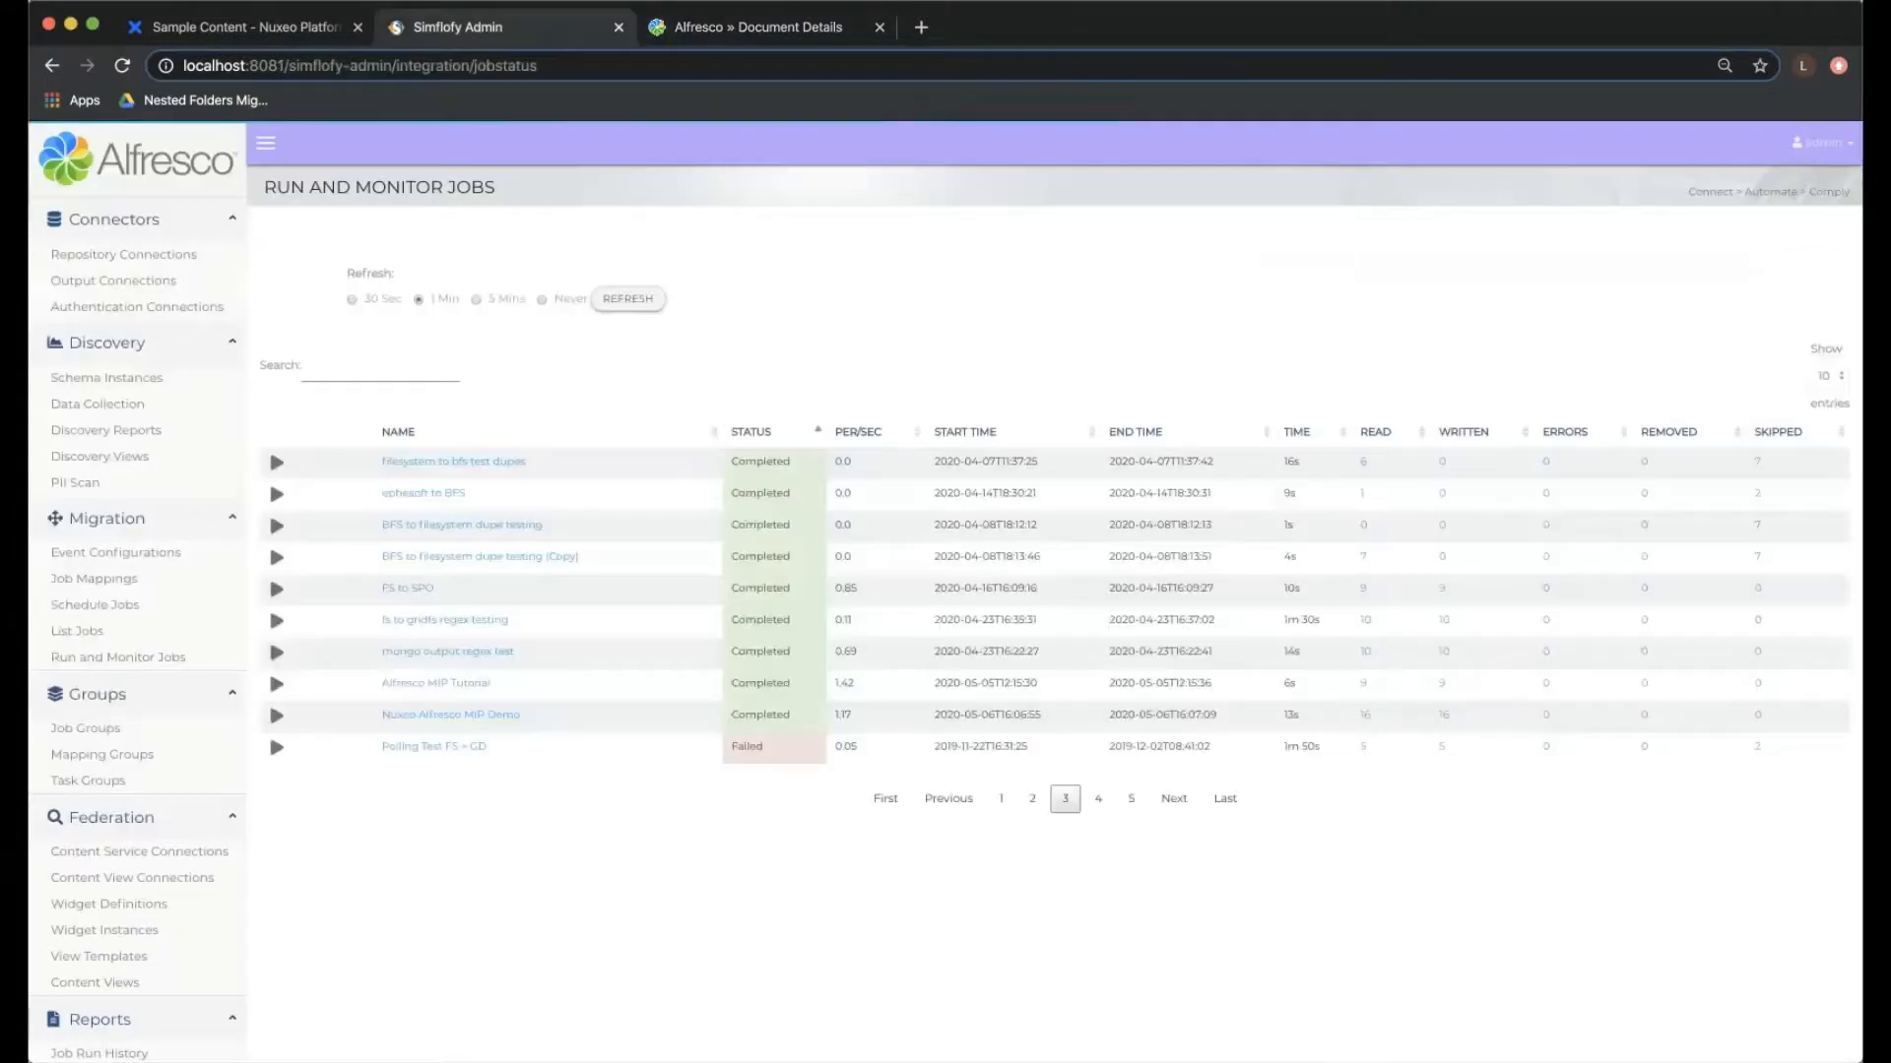
left_click(453, 716)
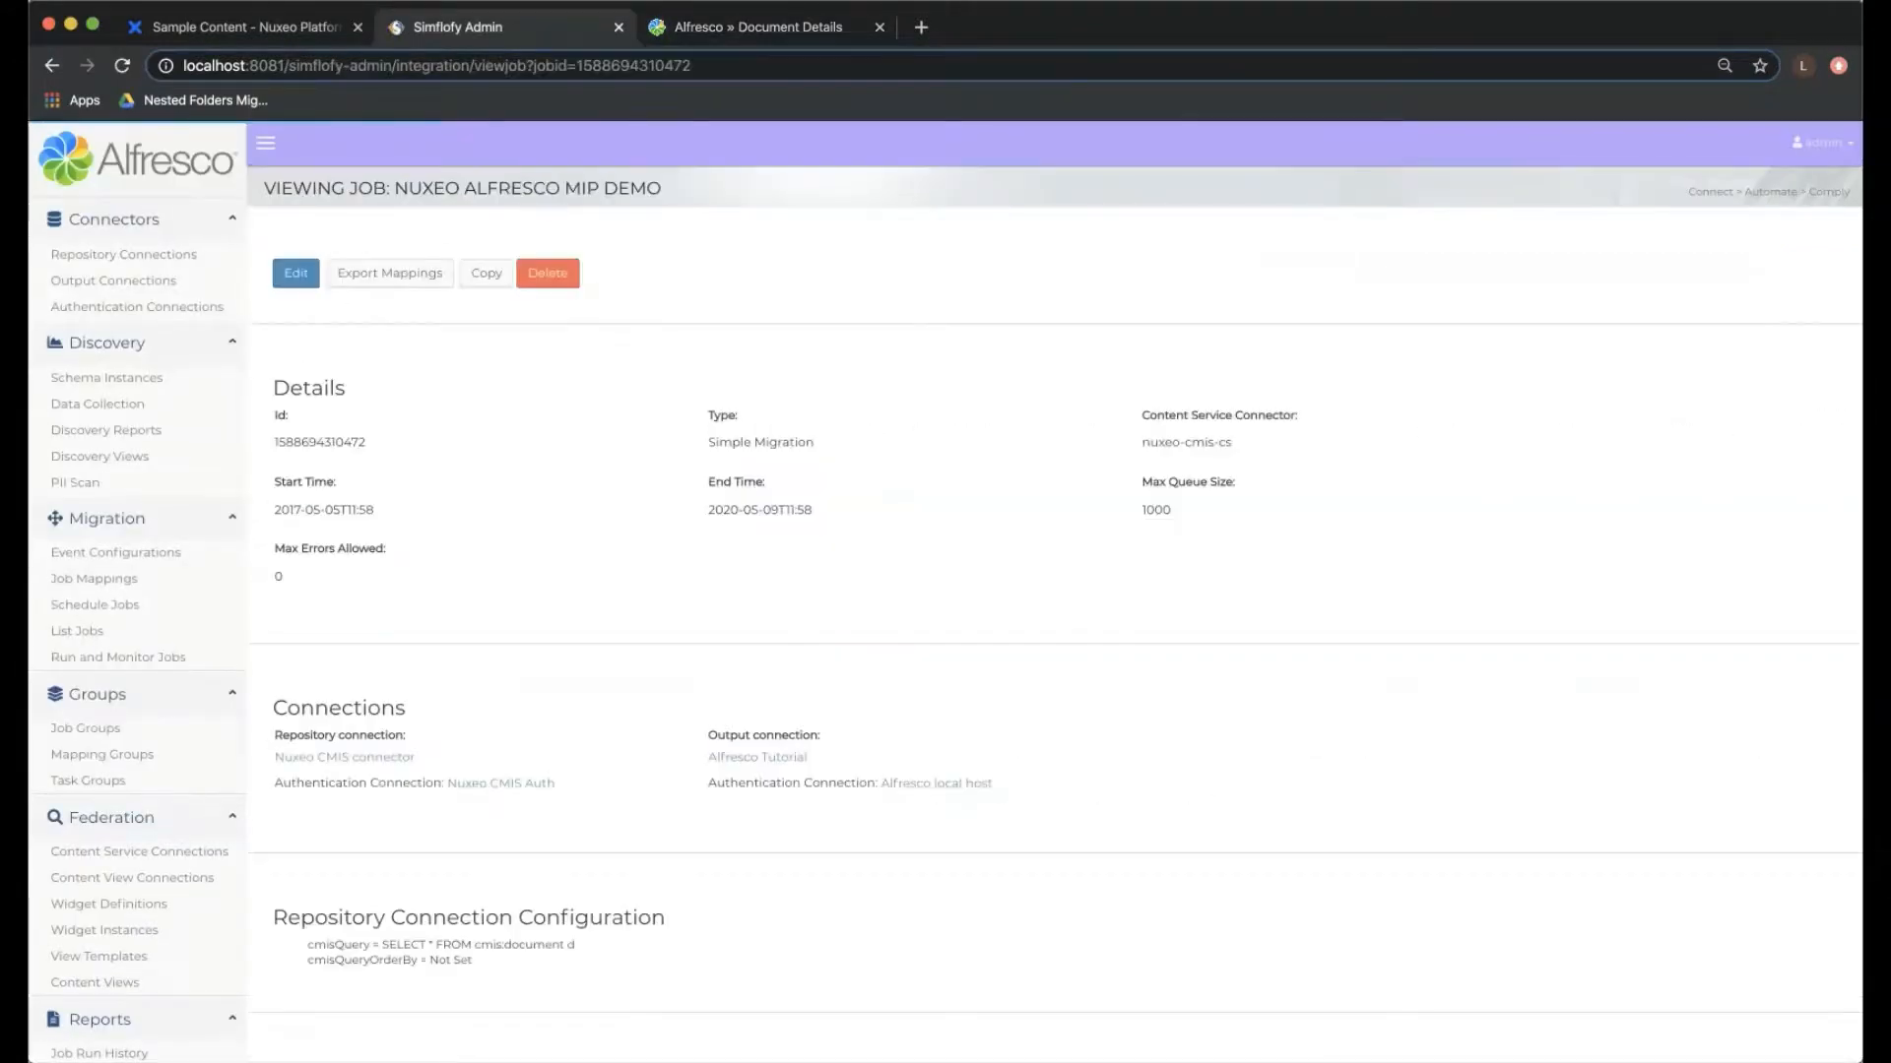
left_click(295, 273)
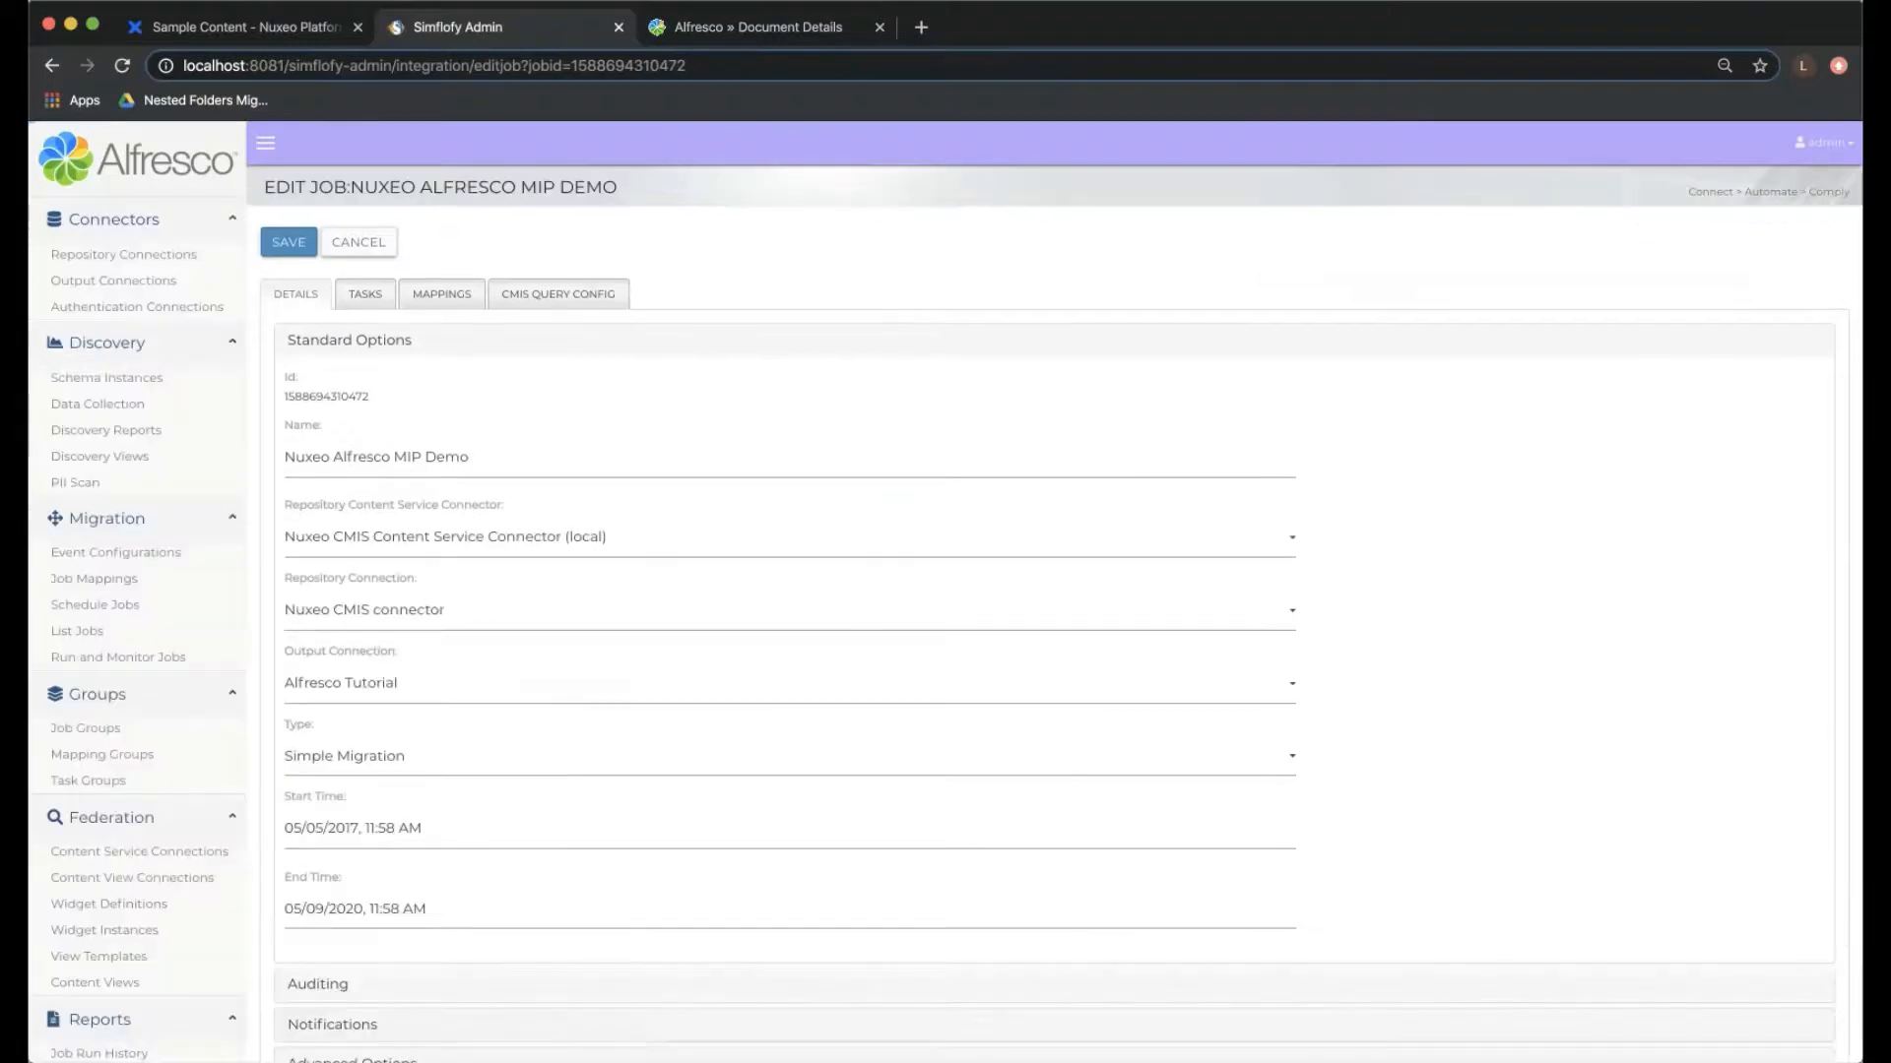
left_click(453, 756)
left_click(377, 802)
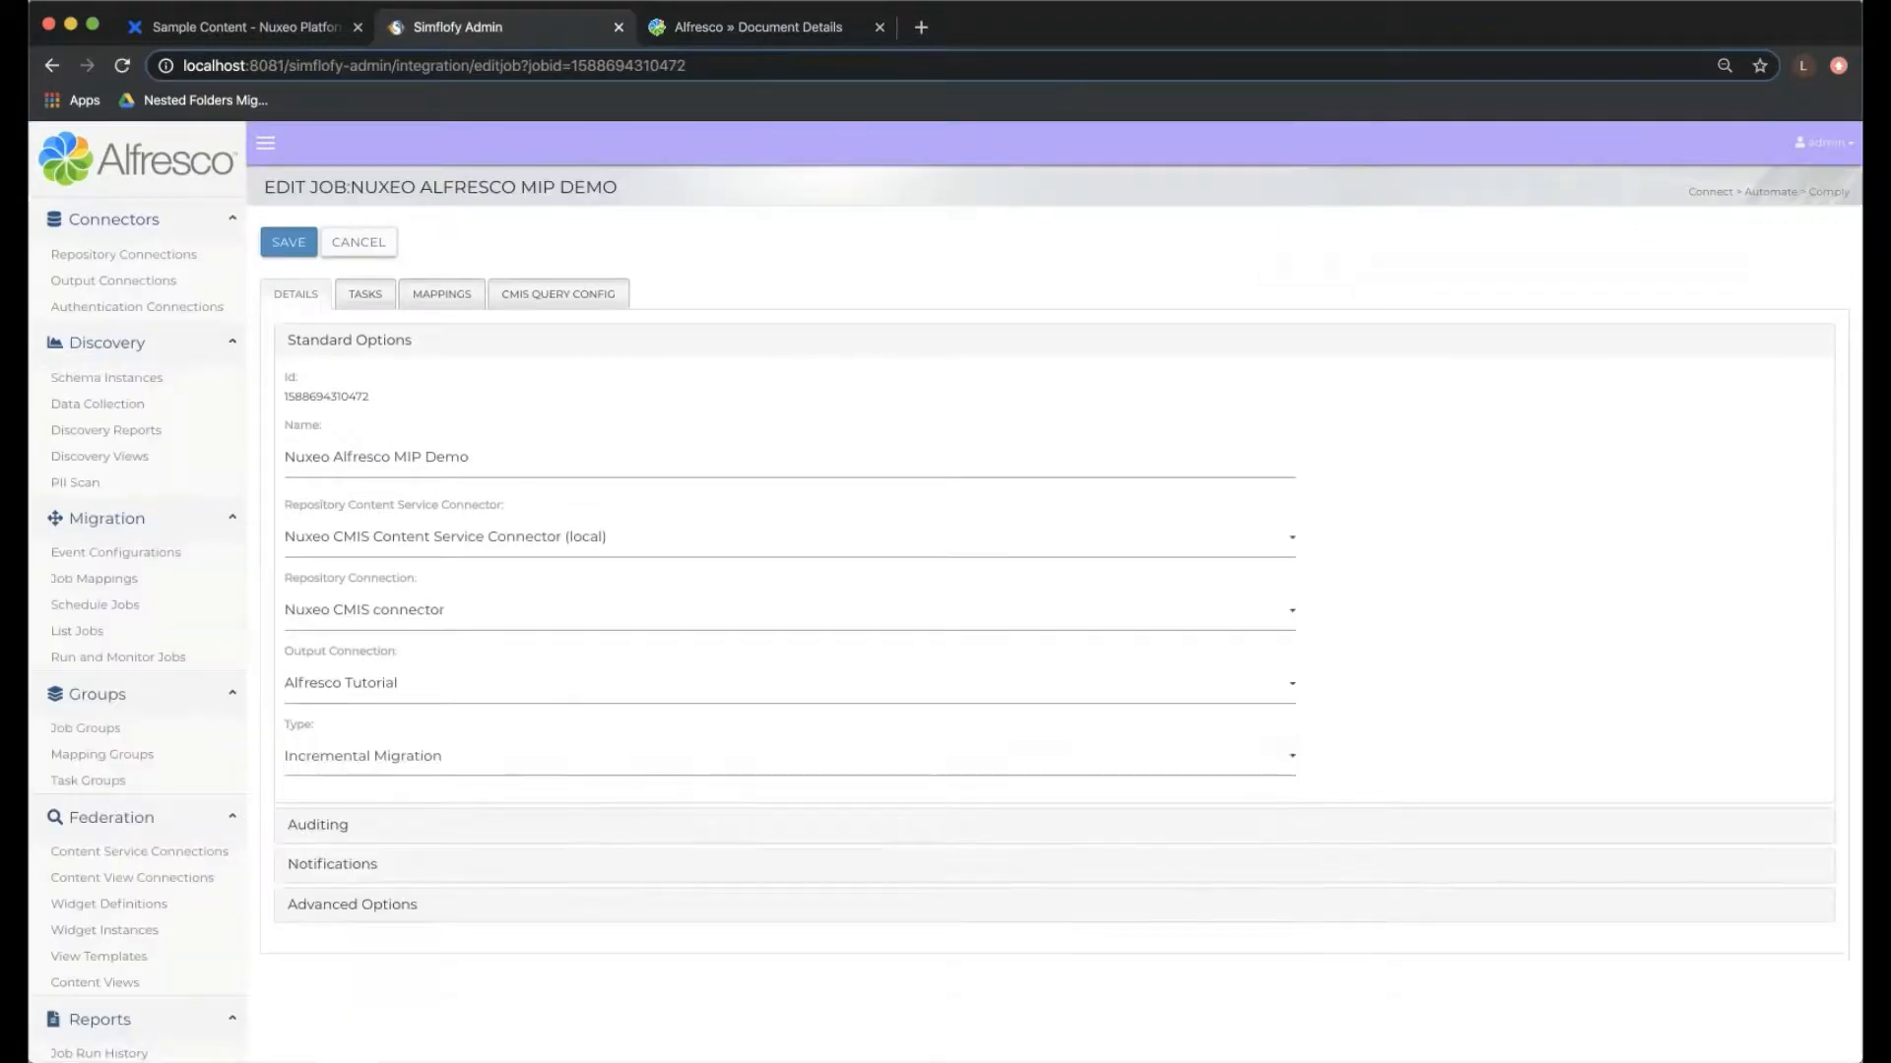
scroll(377, 802, "down", 1)
left_click(289, 189)
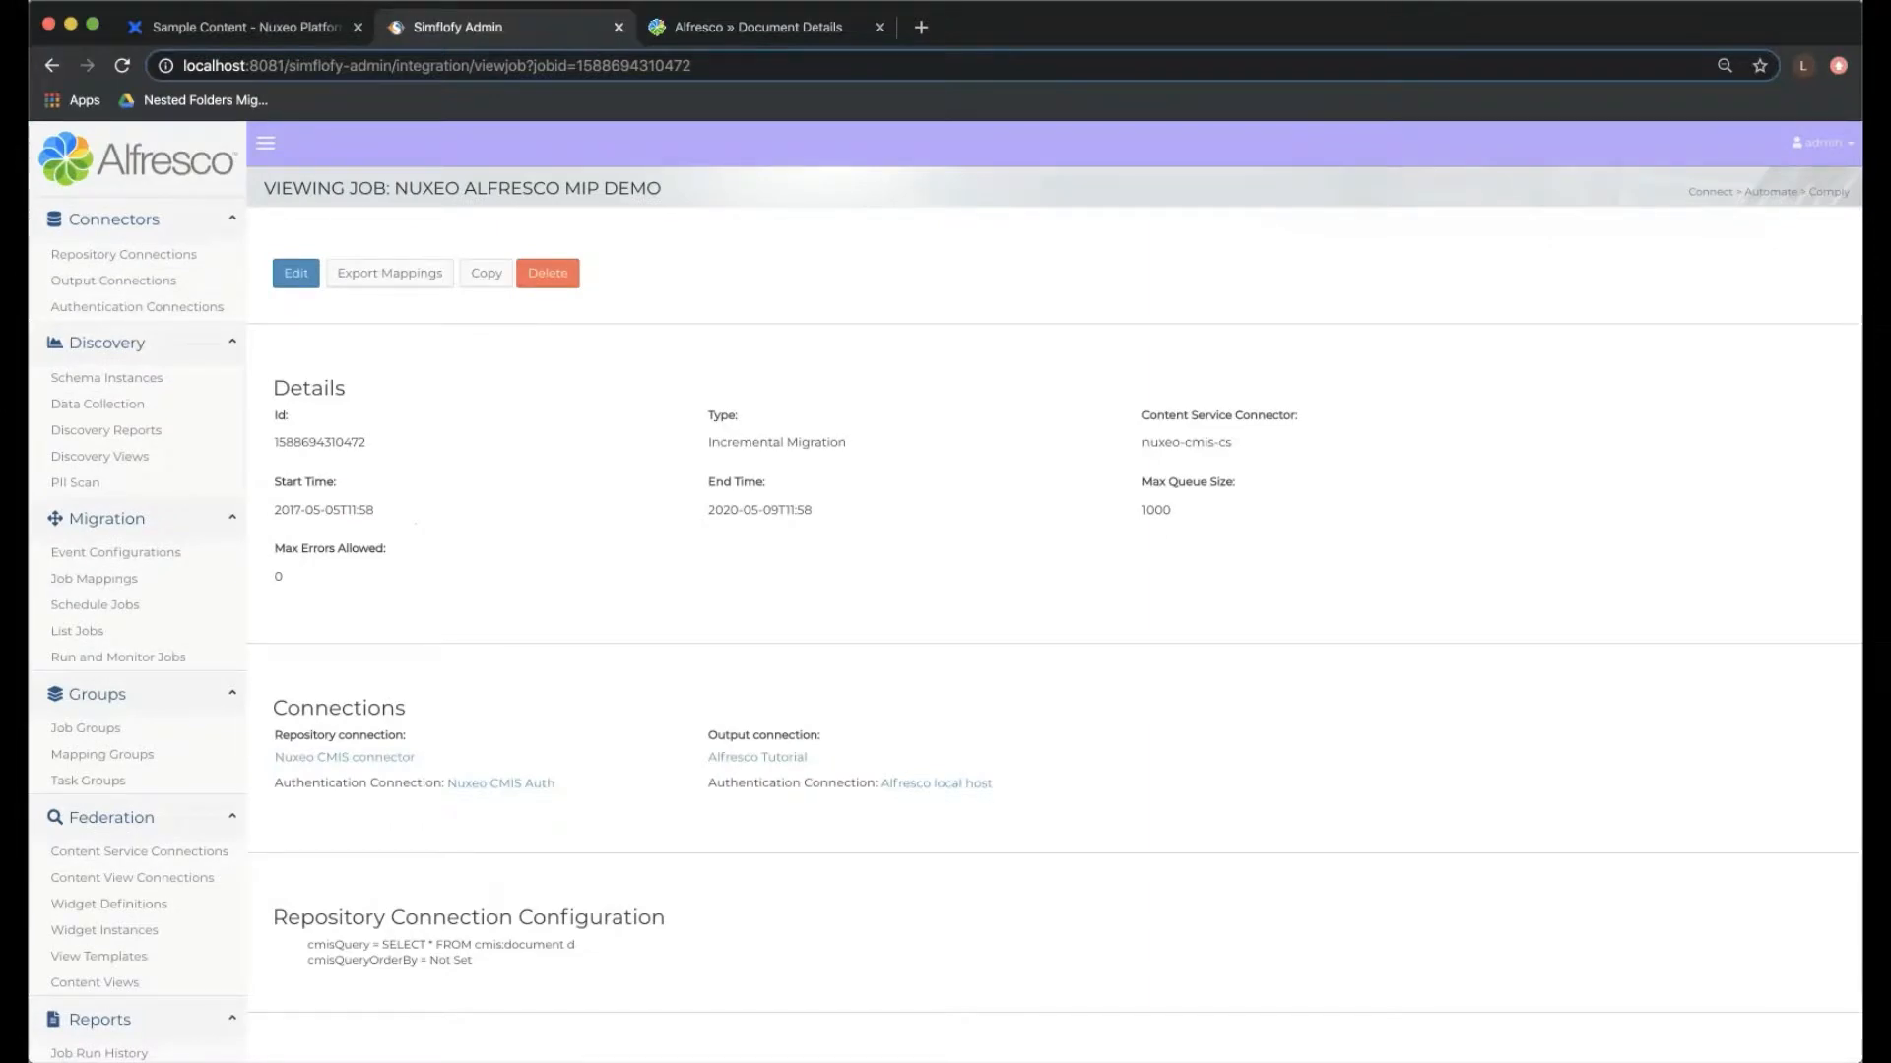
- Add a new job schedule in Job Scheduling and name it Nuxeo MIP Schedule
left_click(94, 604)
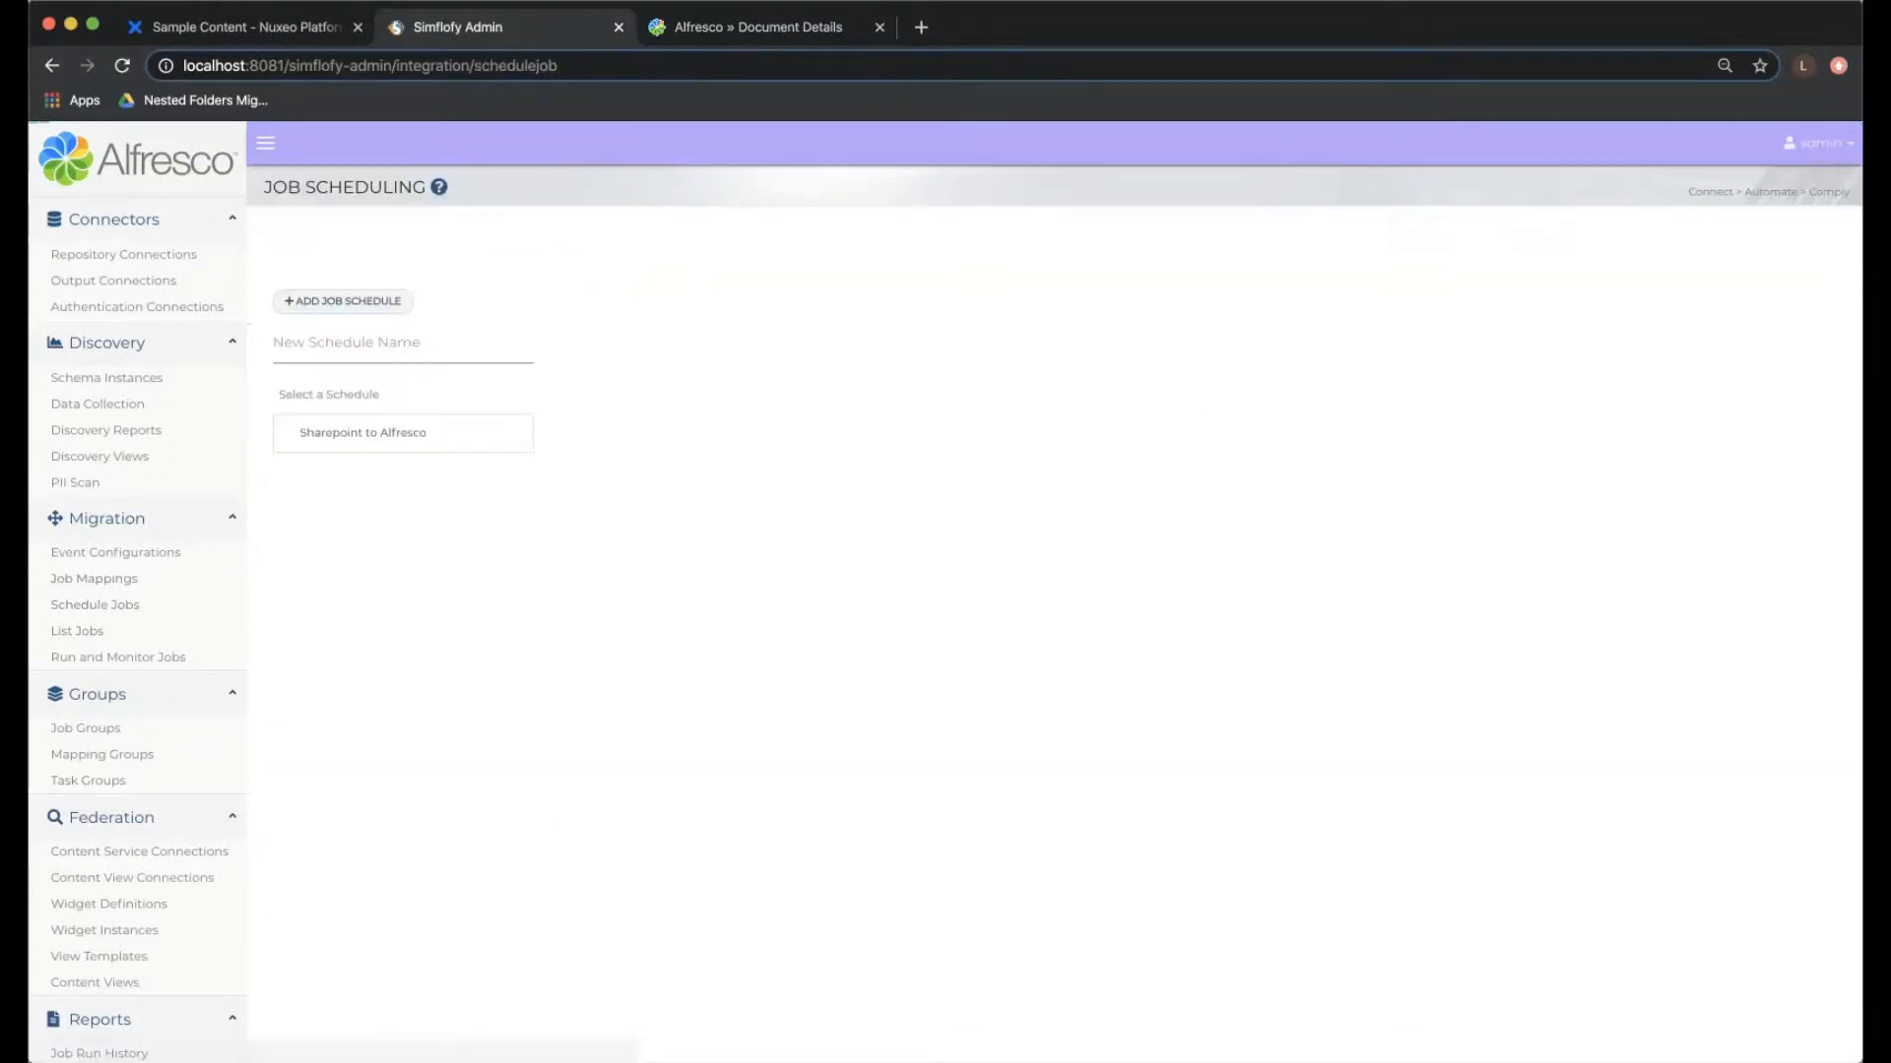
left_click(345, 301)
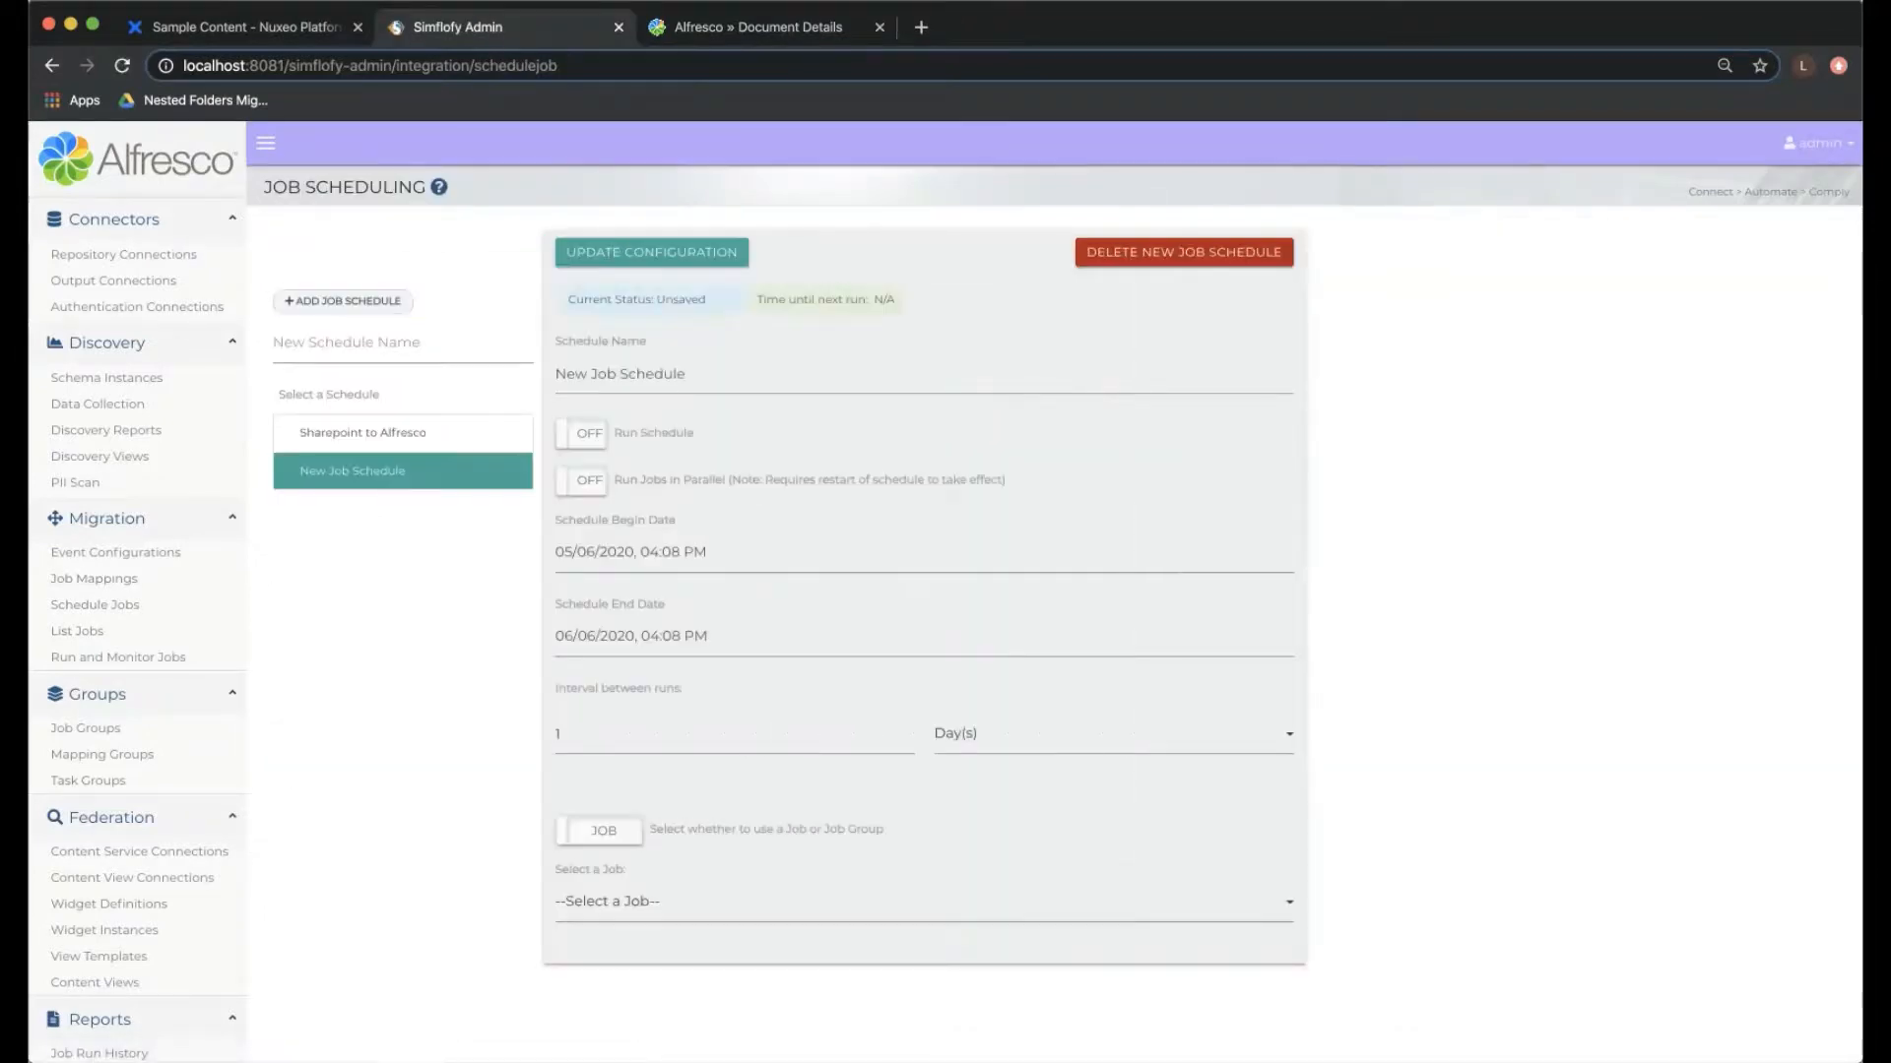
left_click(687, 374)
key("super+a")
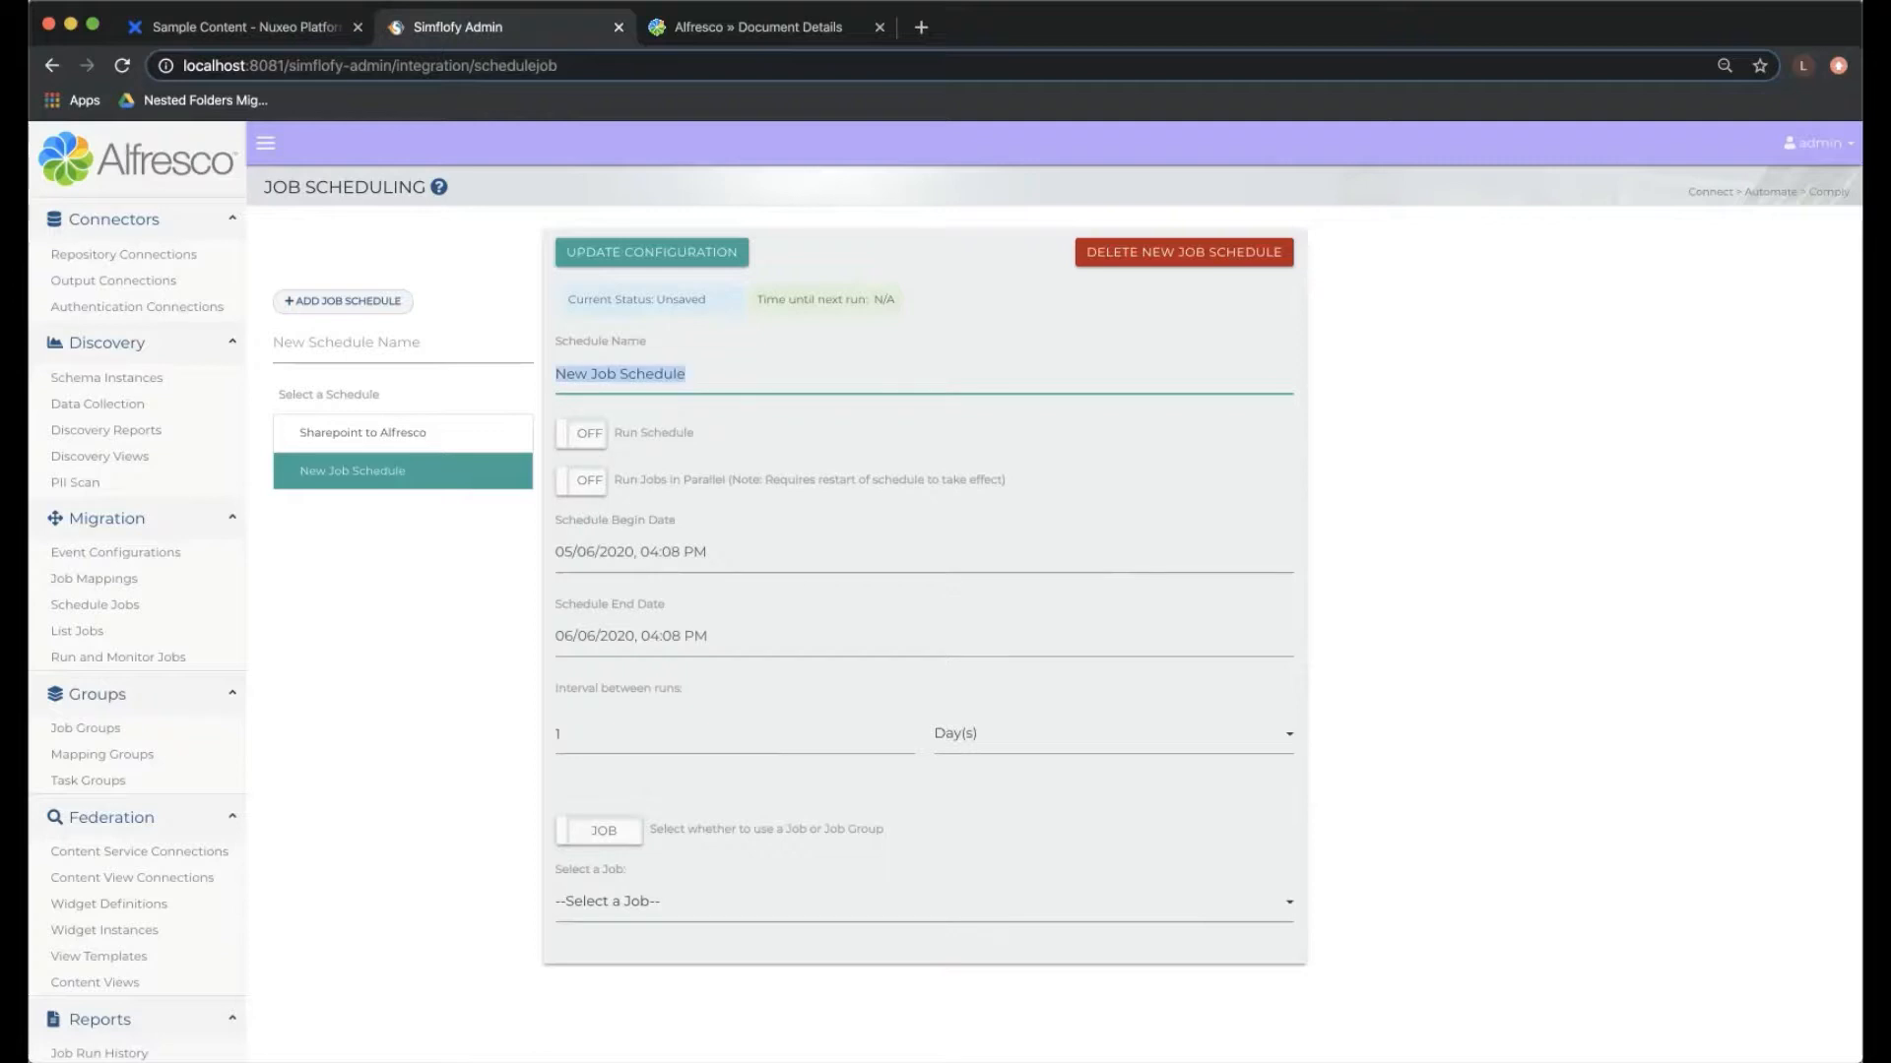
type("Nuxeo MIP")
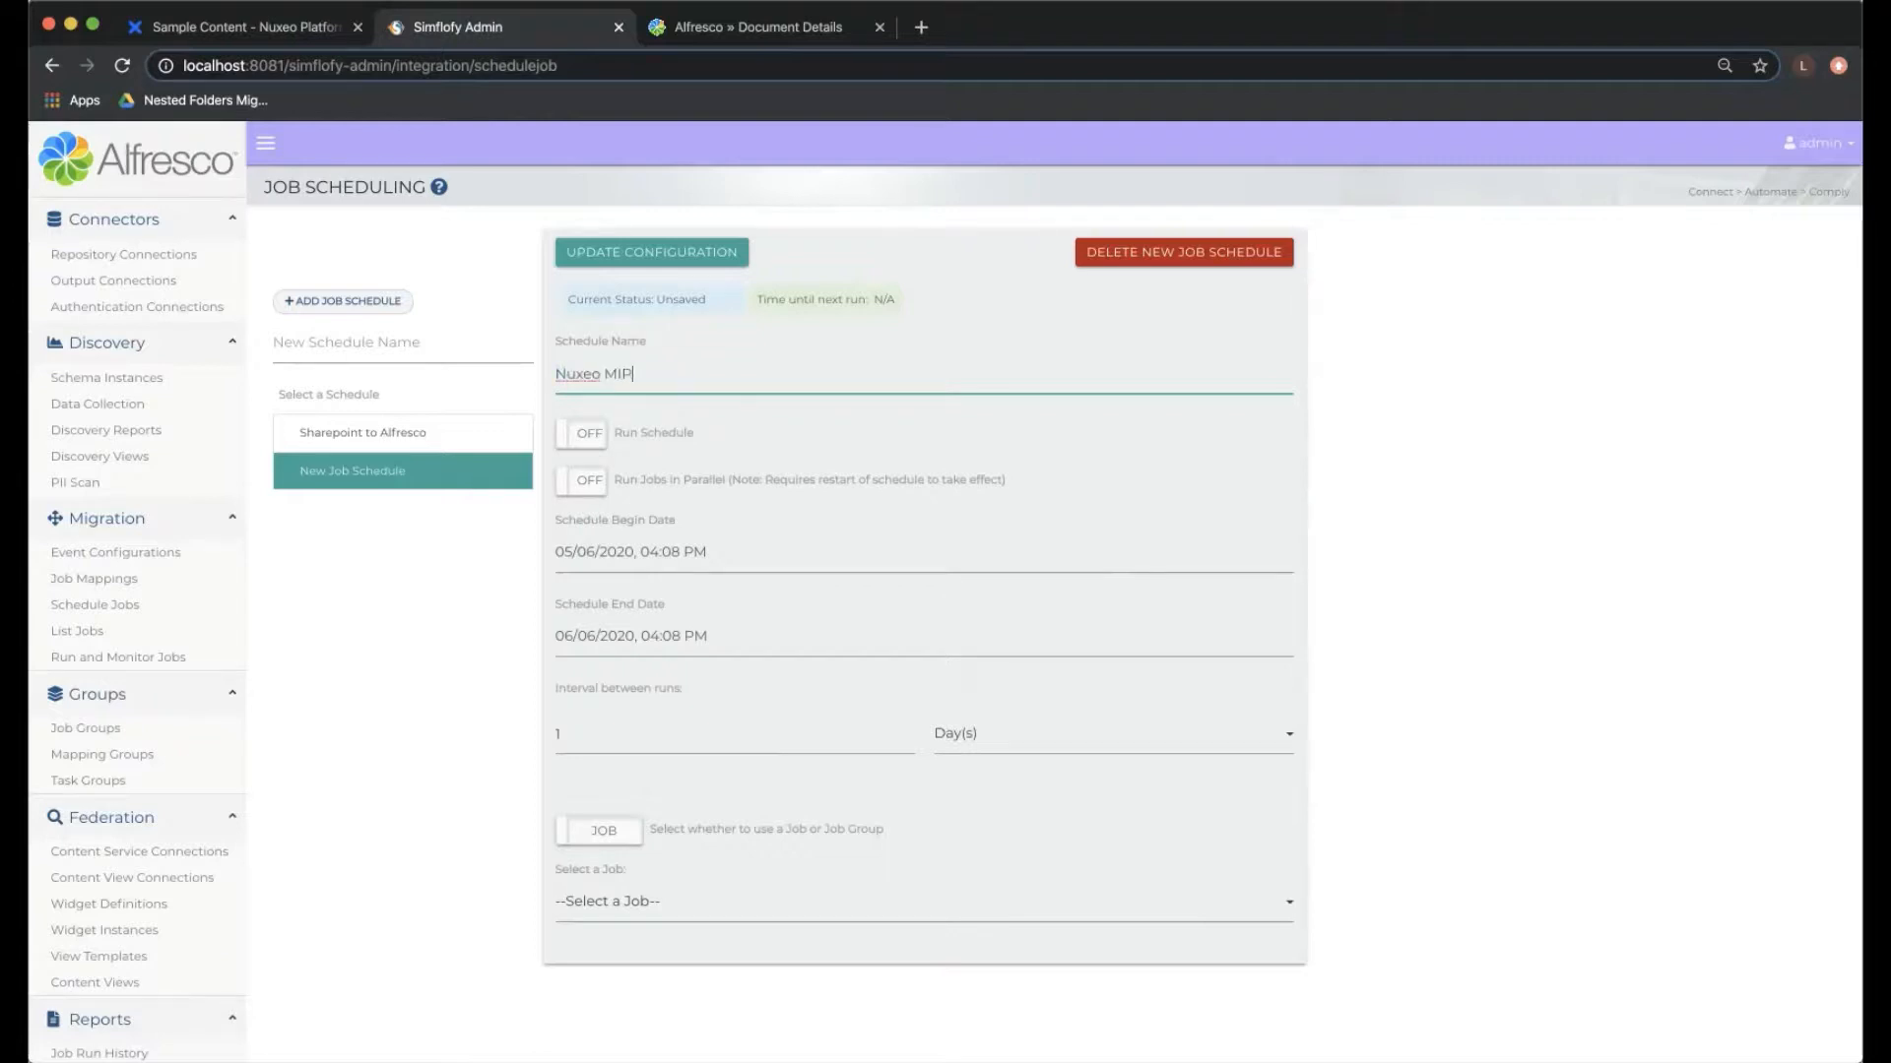
type(" Schedule")
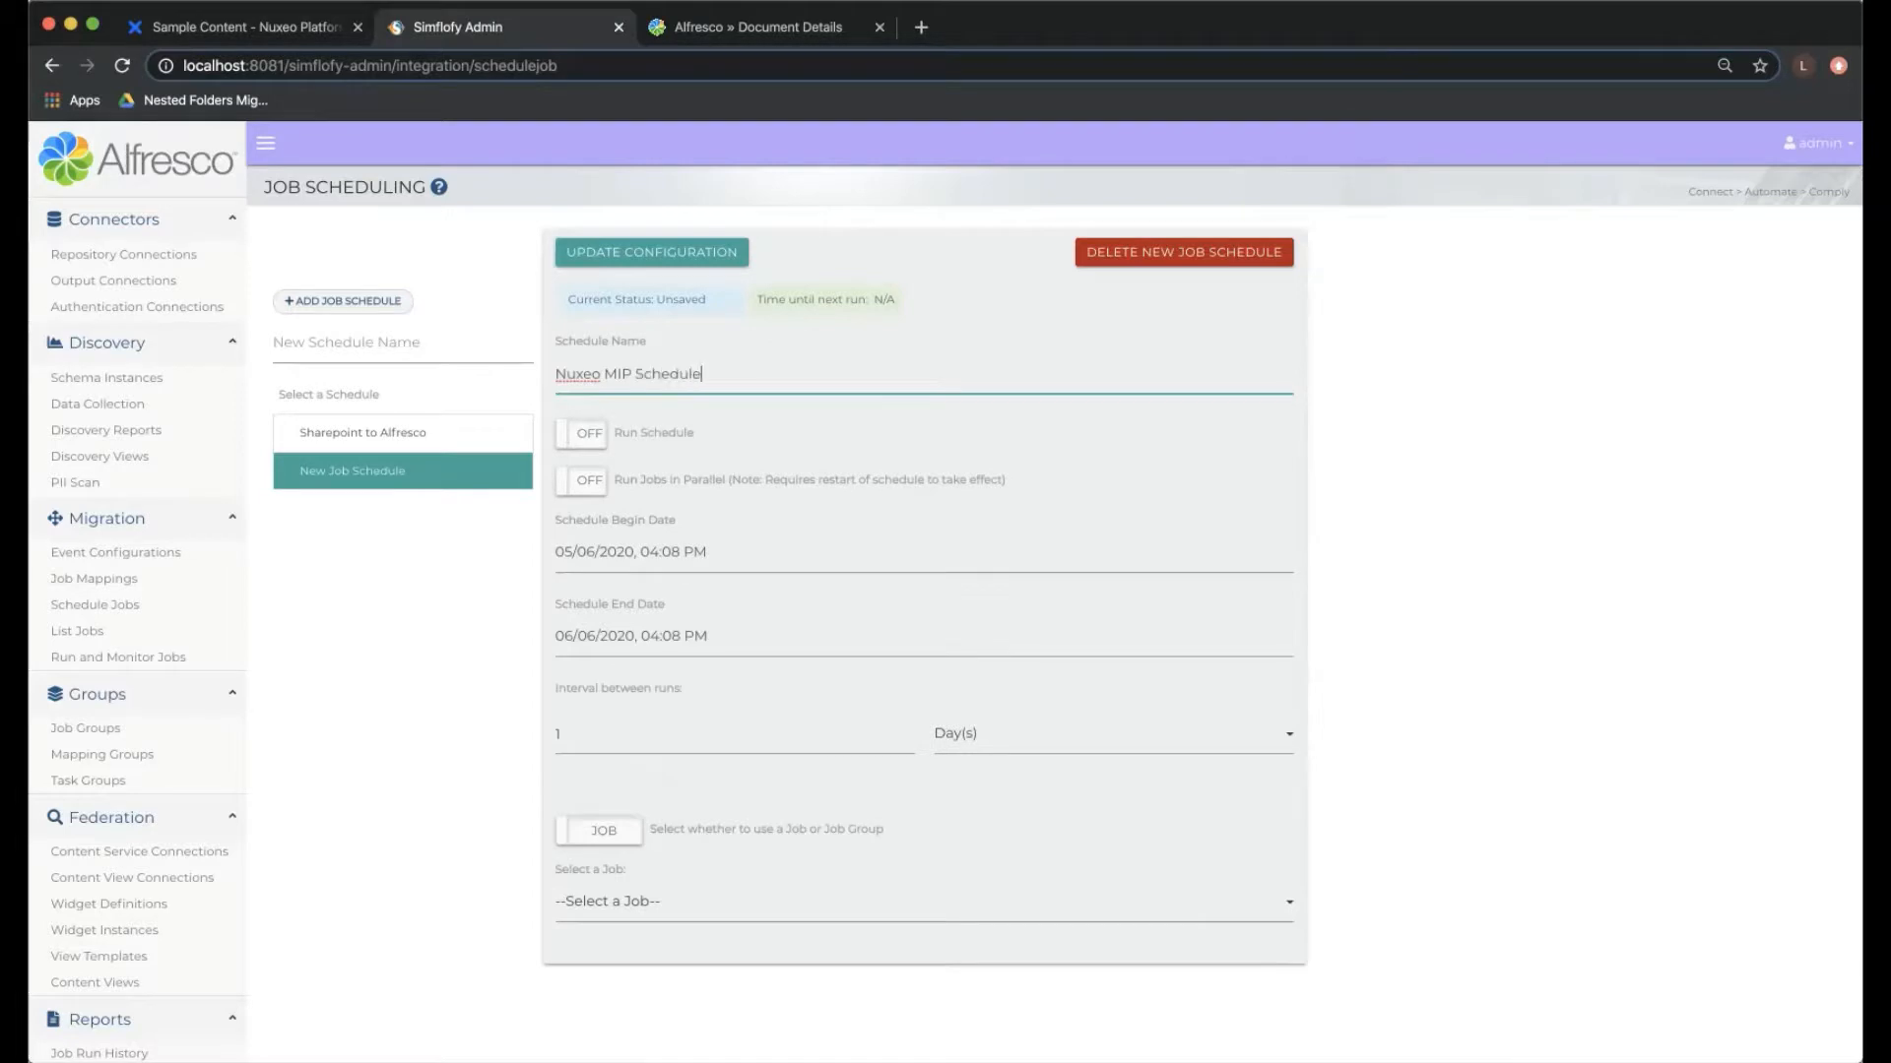
- Assign the Nuxeo Alfresco MIP Demo job to the new schedule
scroll(948, 590, "down", 1)
scroll(748, 768, "down", 2)
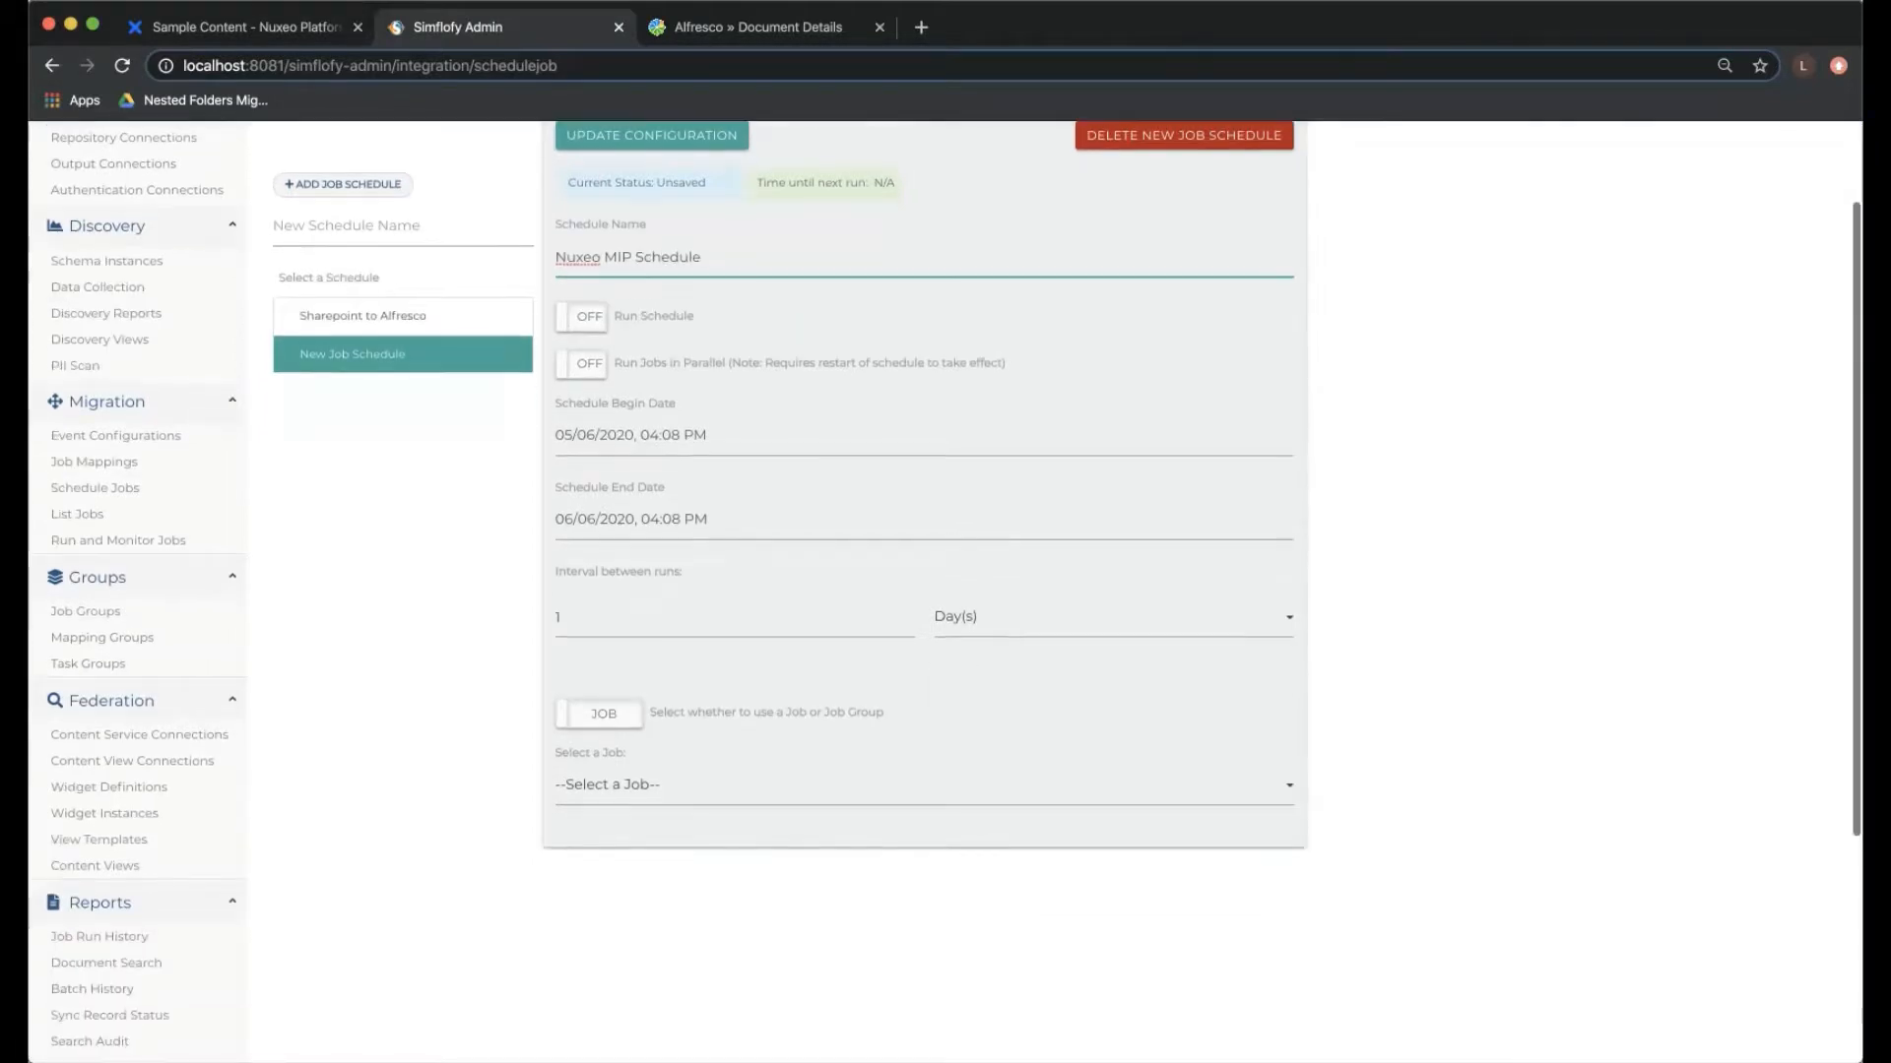
left_click(690, 775)
left_click(670, 524)
type("nuxeo")
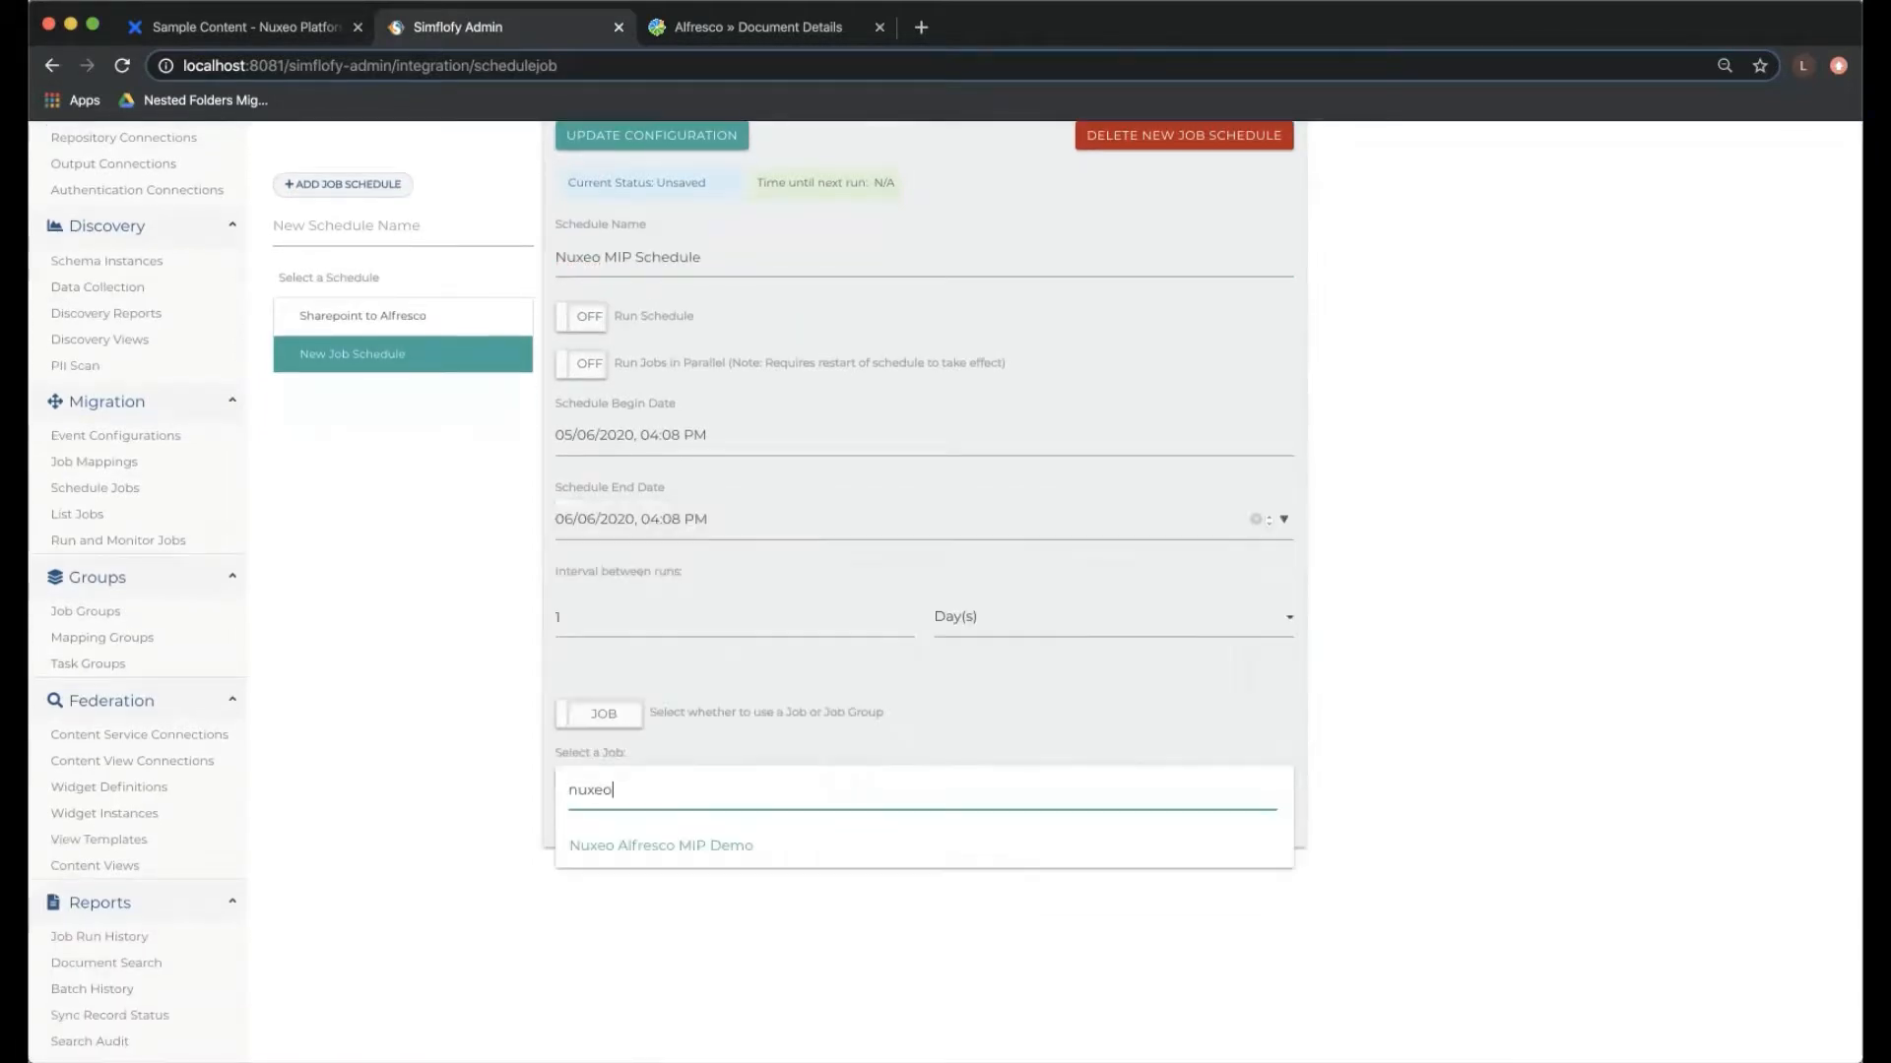
key("Return")
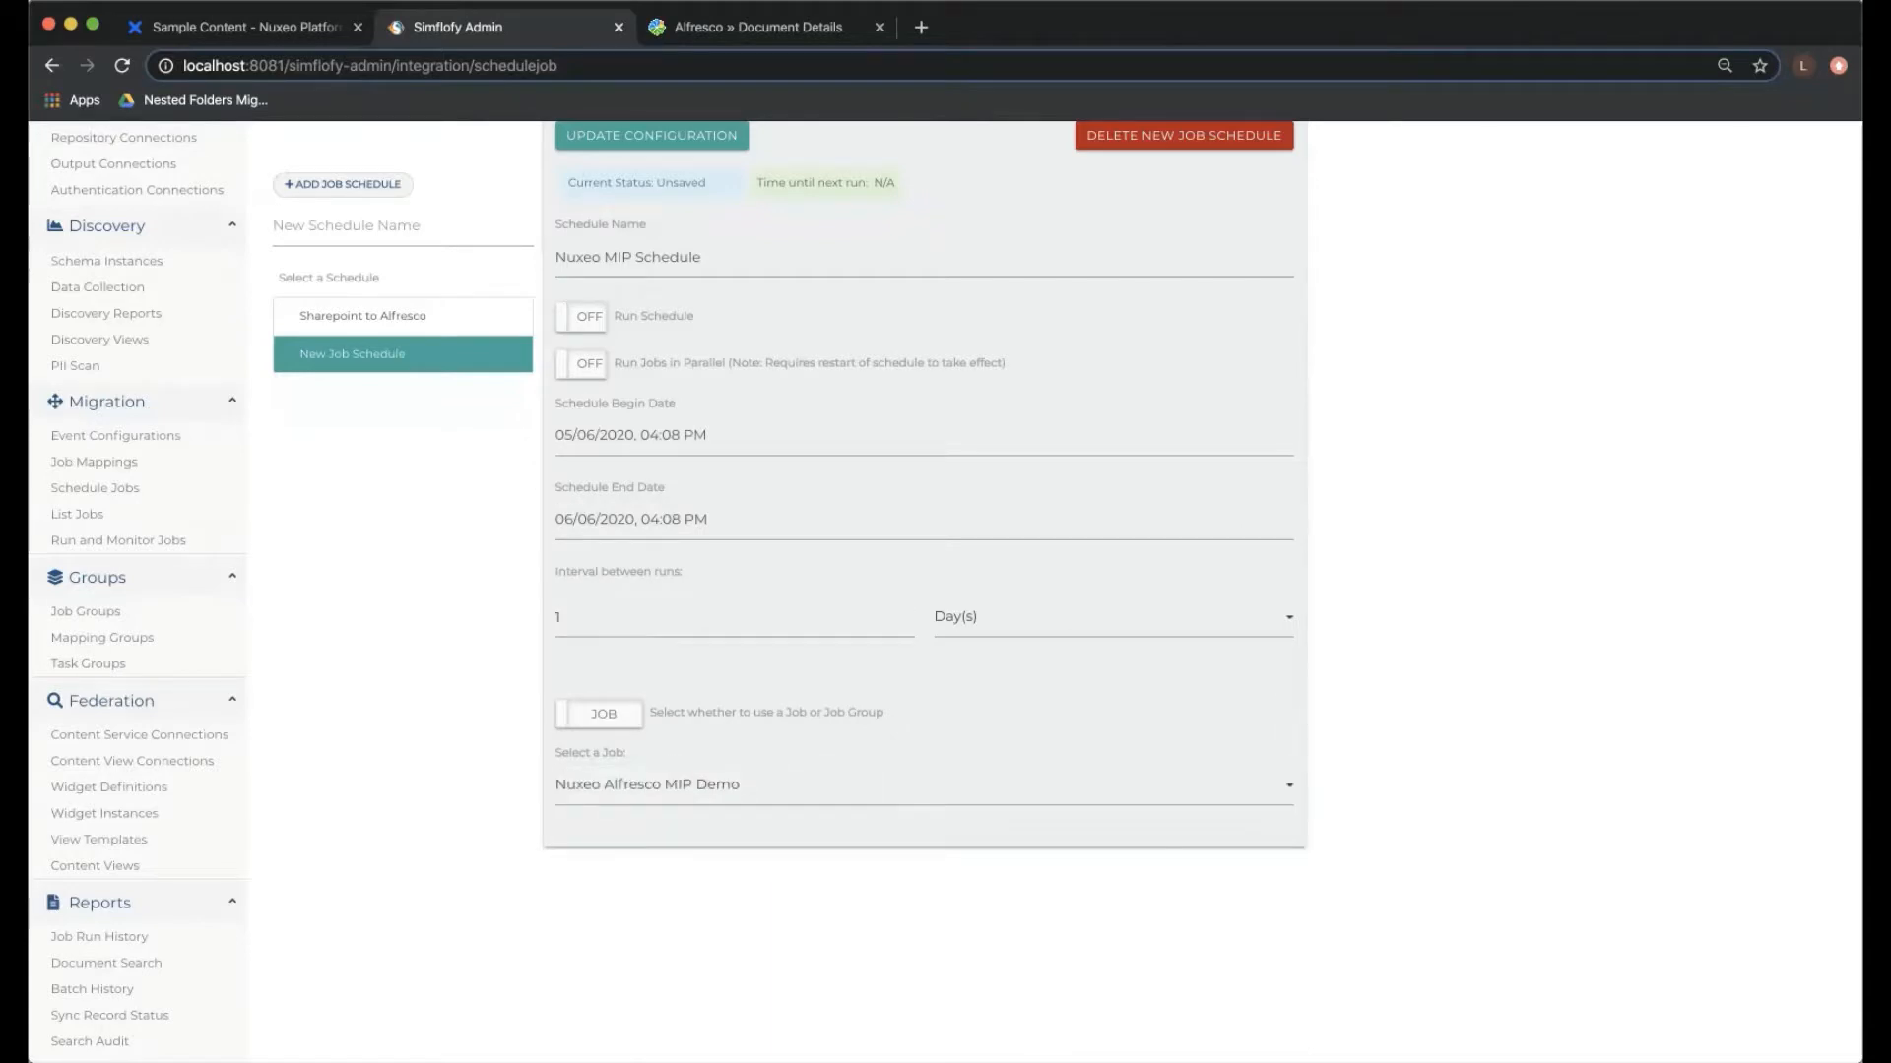
- Review the schedule's begin date, end date and run interval, then turn on Run Schedule and update the configuration
scroll(925, 591, "up", 1)
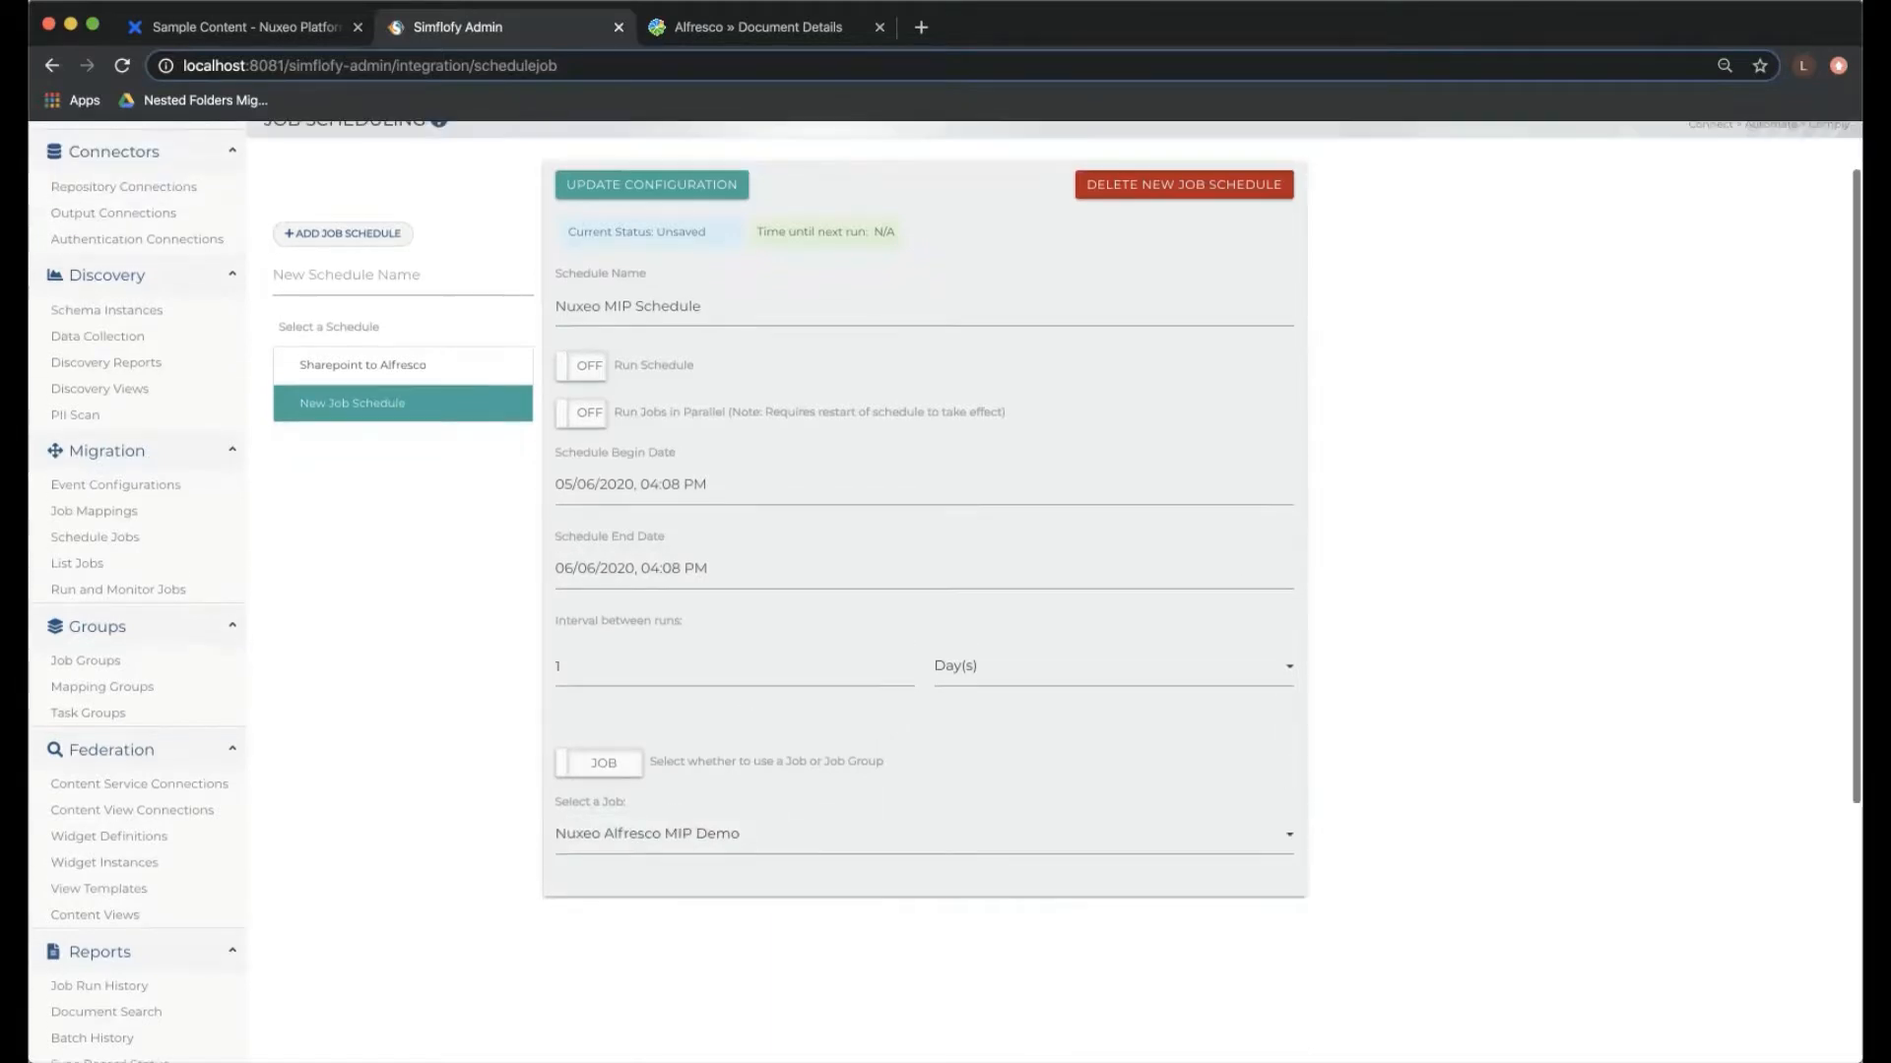
left_click(586, 485)
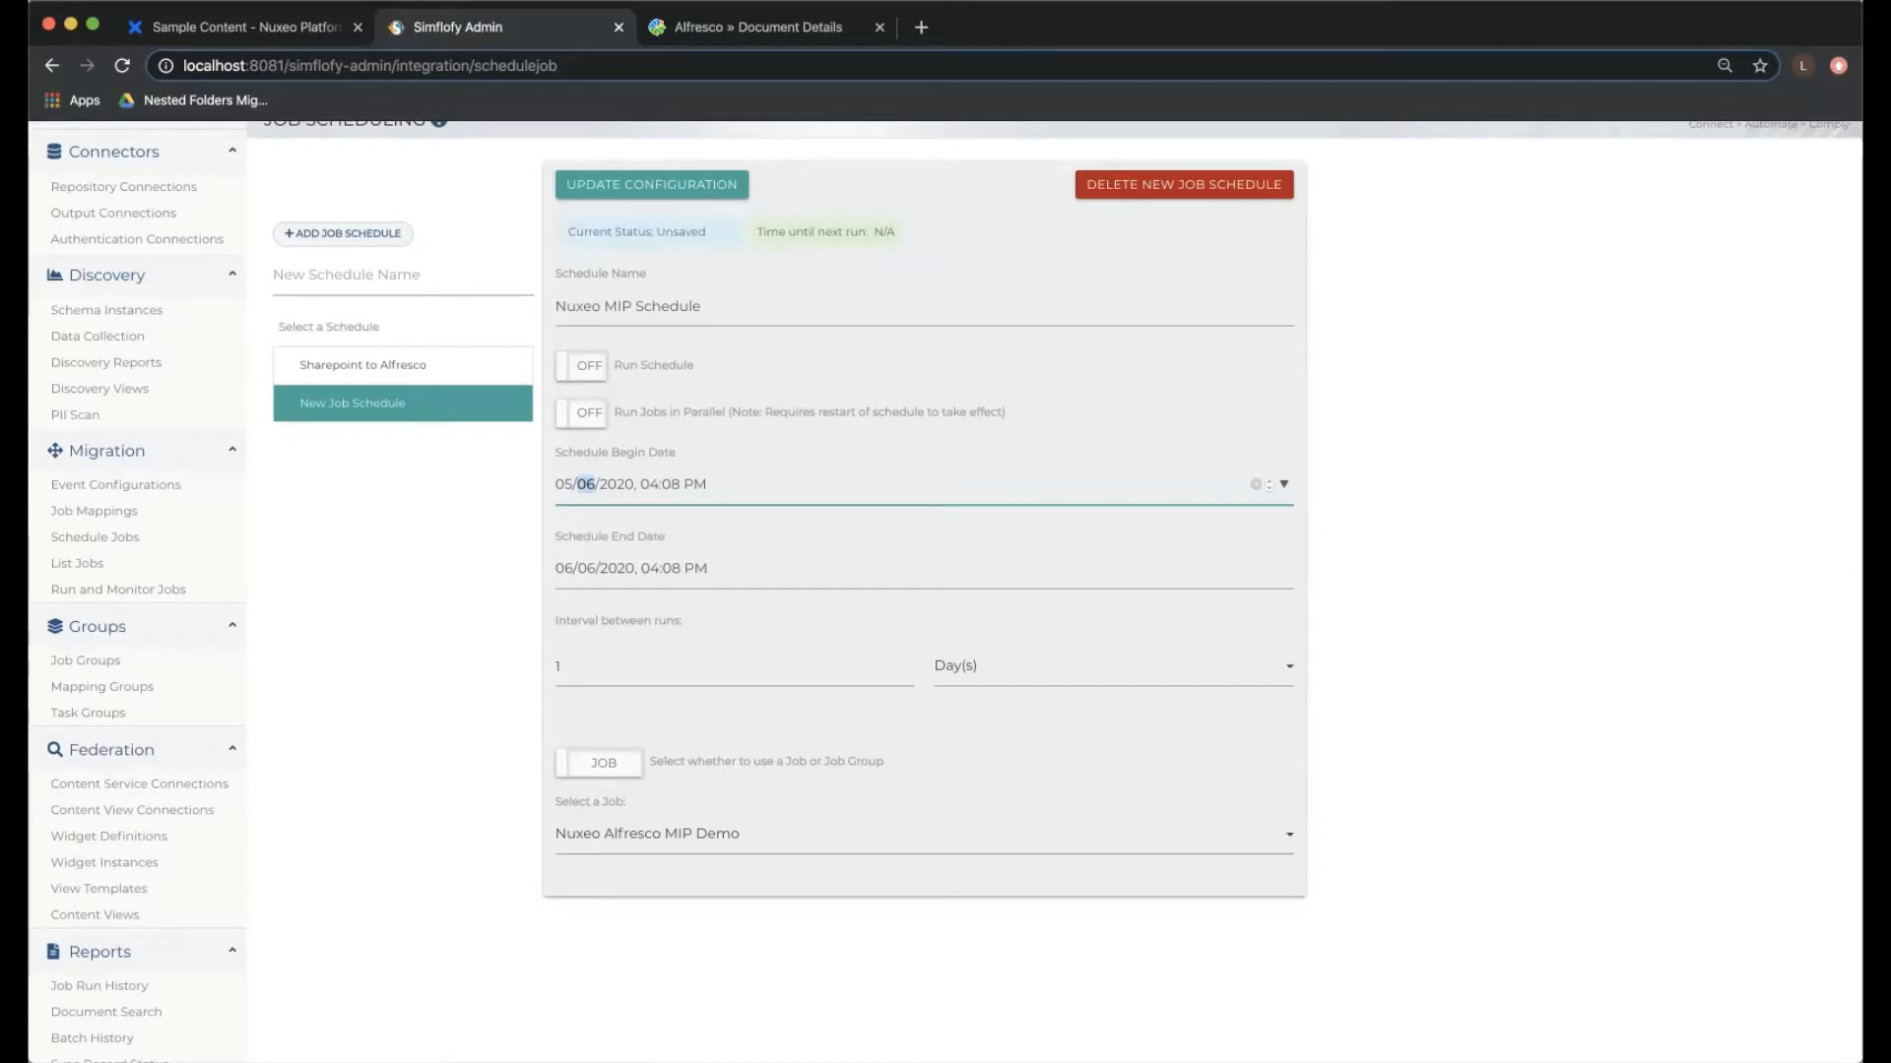
left_click(565, 568)
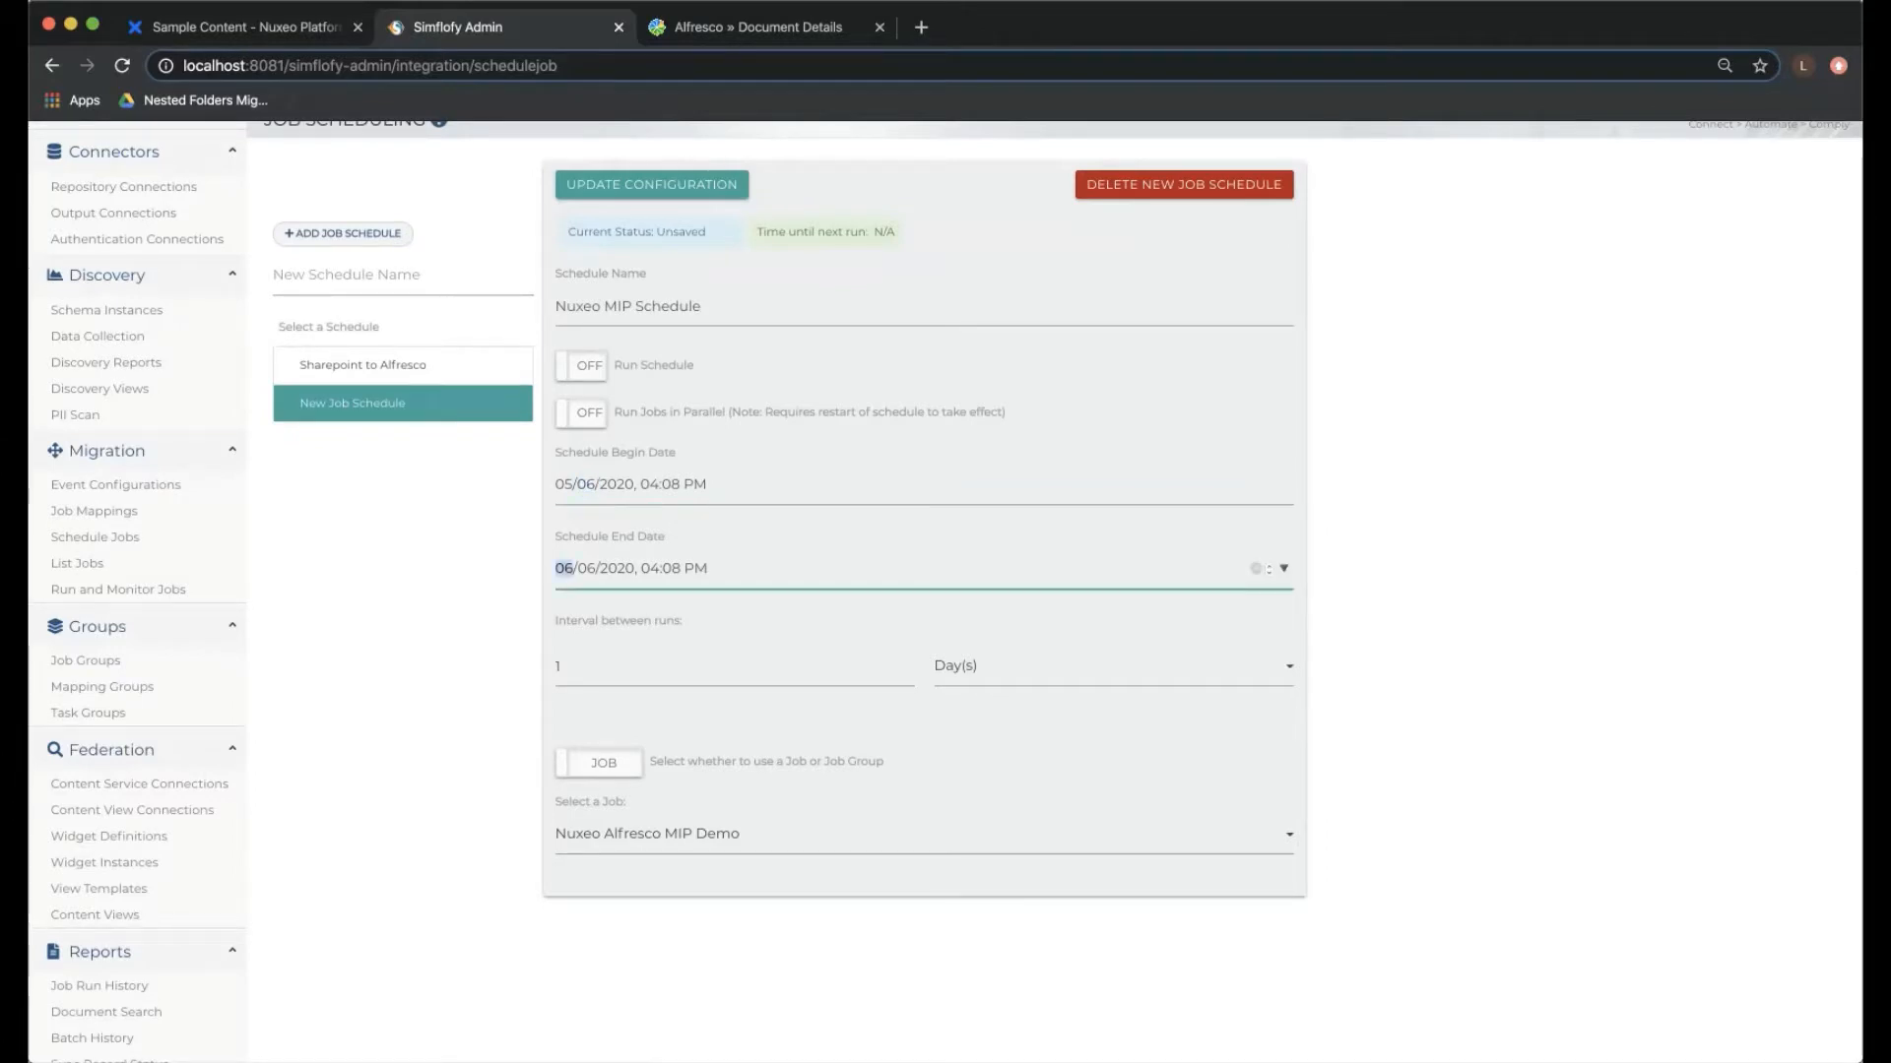
left_click(565, 666)
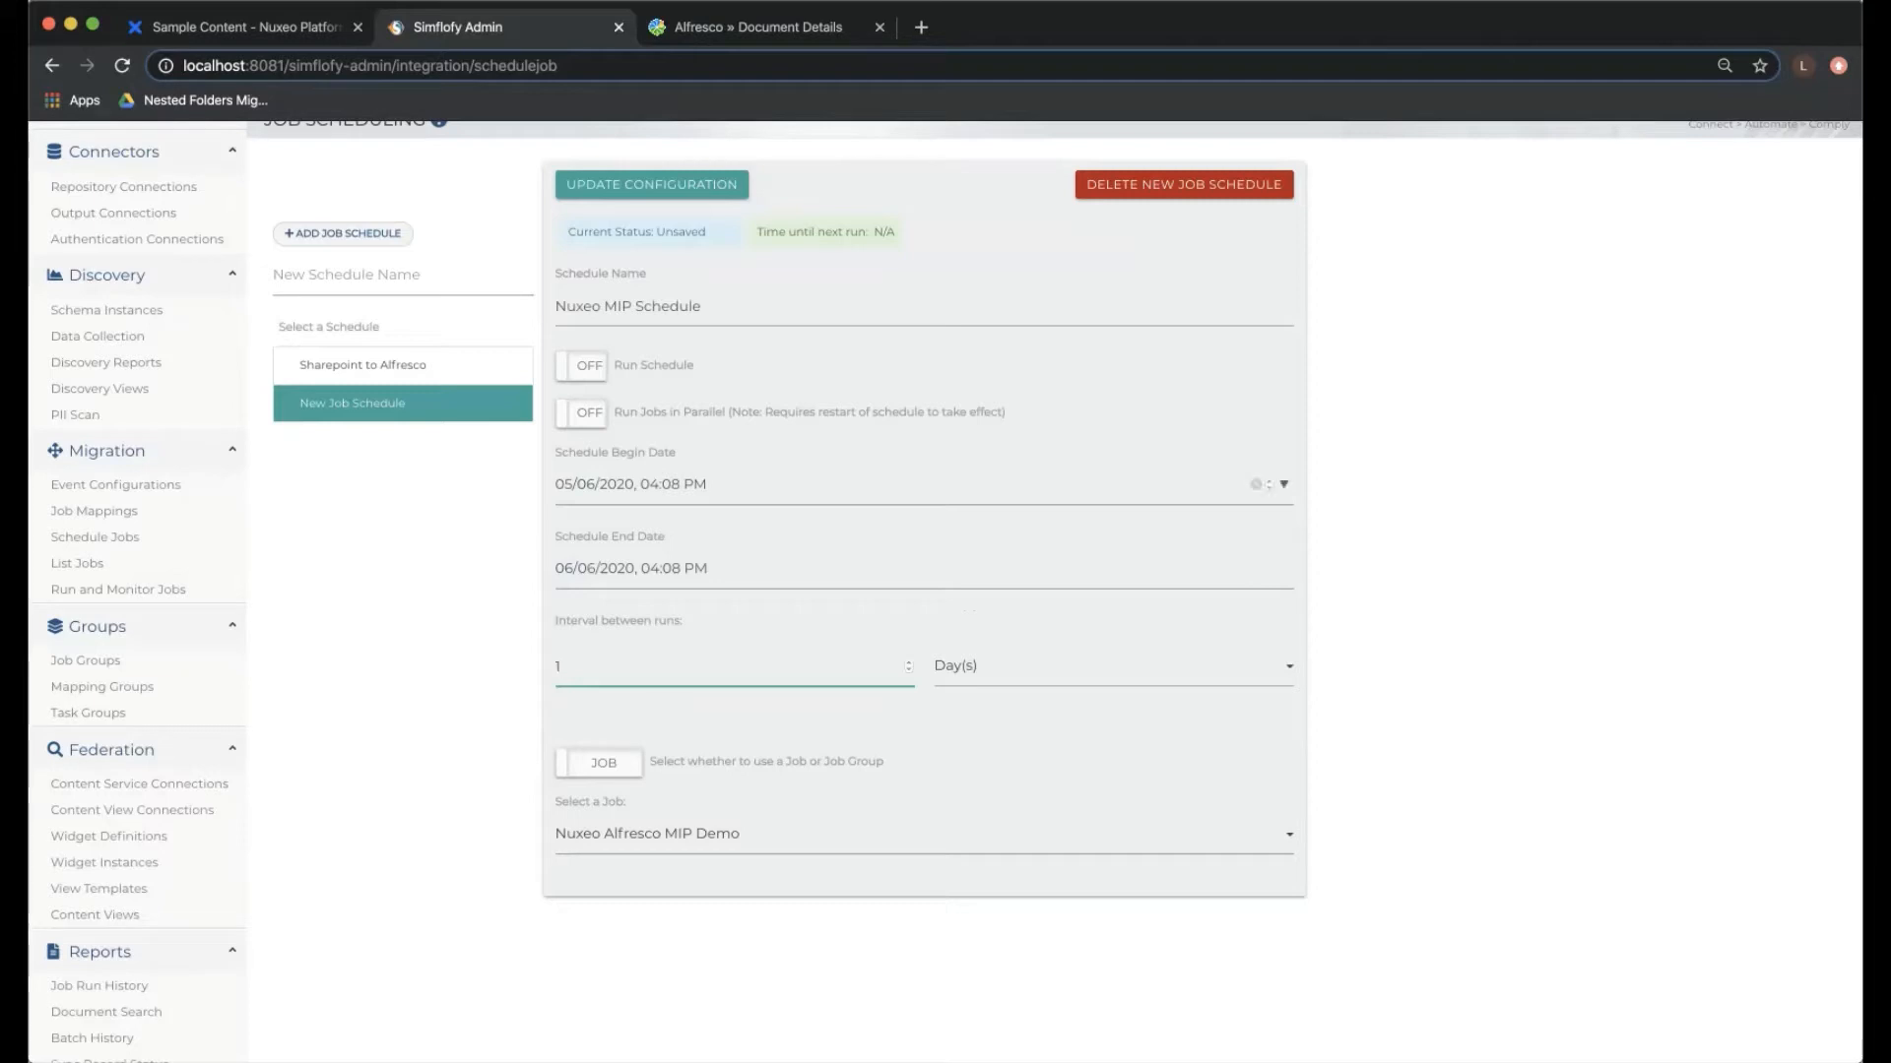
left_click(581, 366)
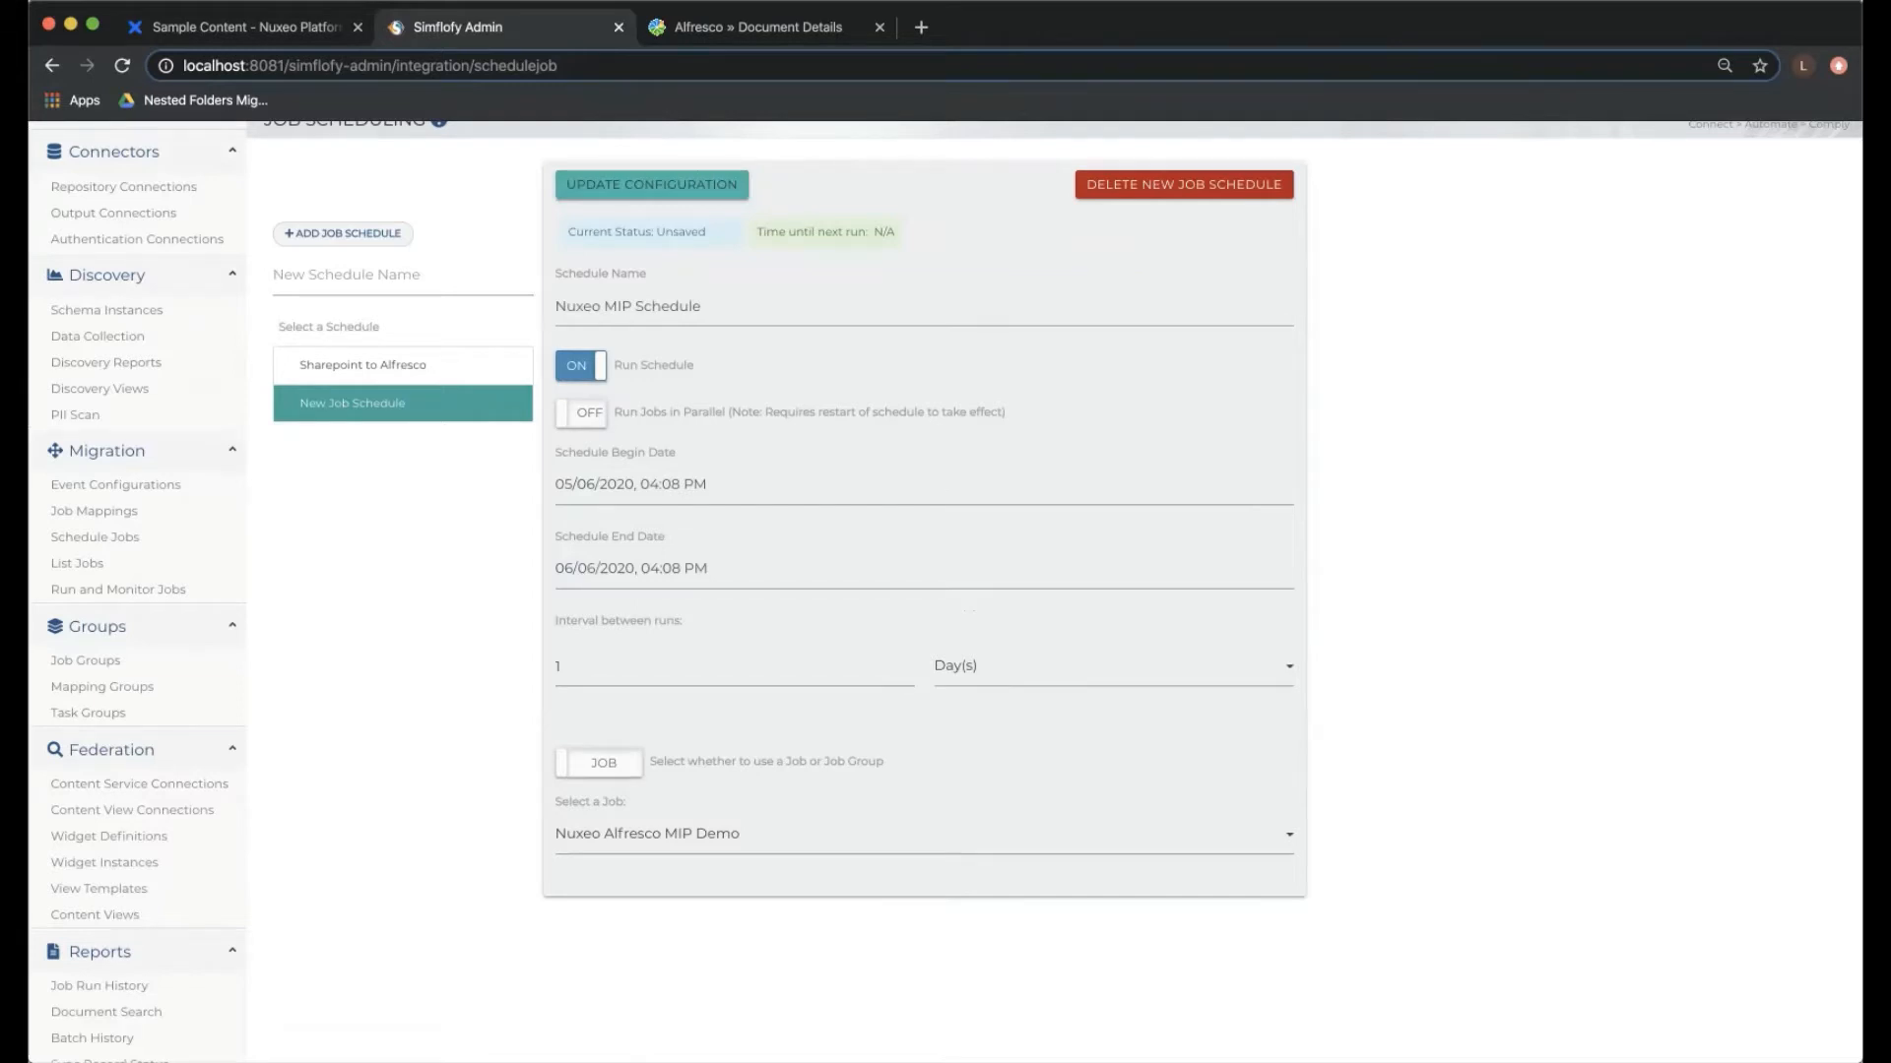
left_click(652, 186)
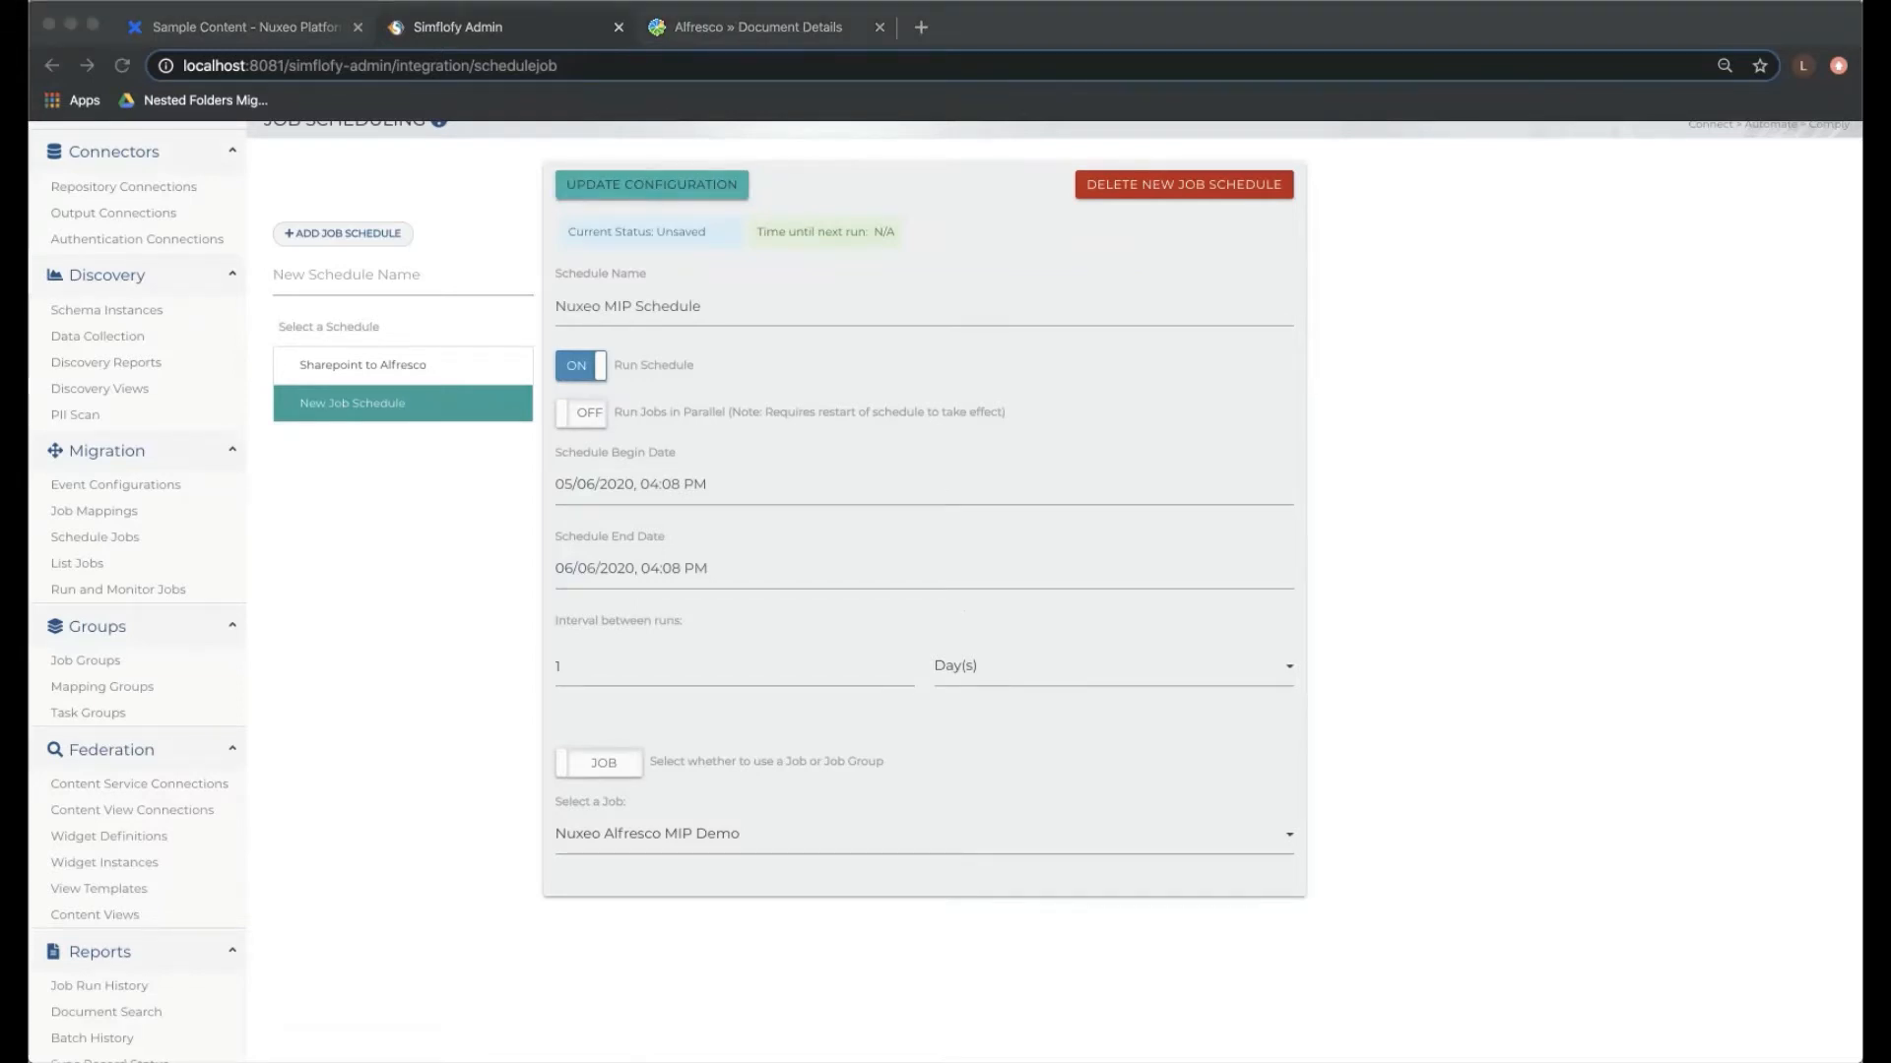